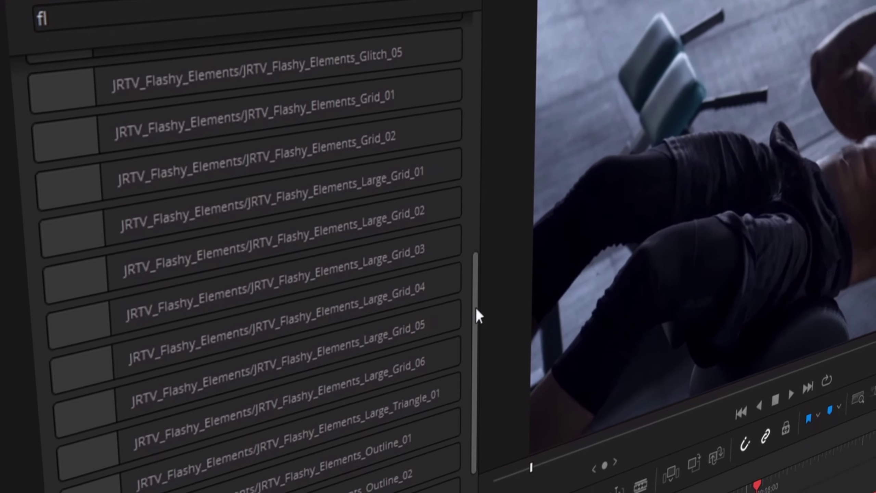
Step: Drop the JRTV_Flashy_Elements_Grid_02 effect onto the train clip and show its Inspector controls
{"action": "left_click_drag", "start_coordinate": [262, 163], "coordinate": [444, 389]}
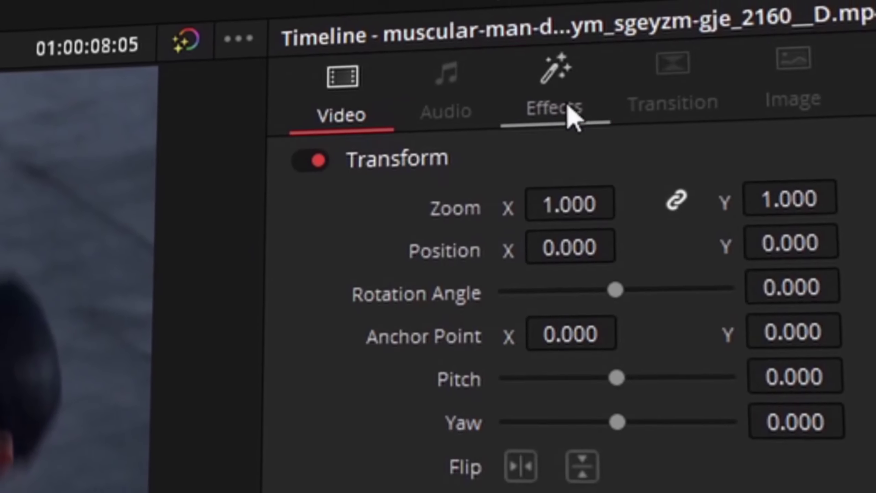
{"action": "left_click", "coordinate": [780, 44]}
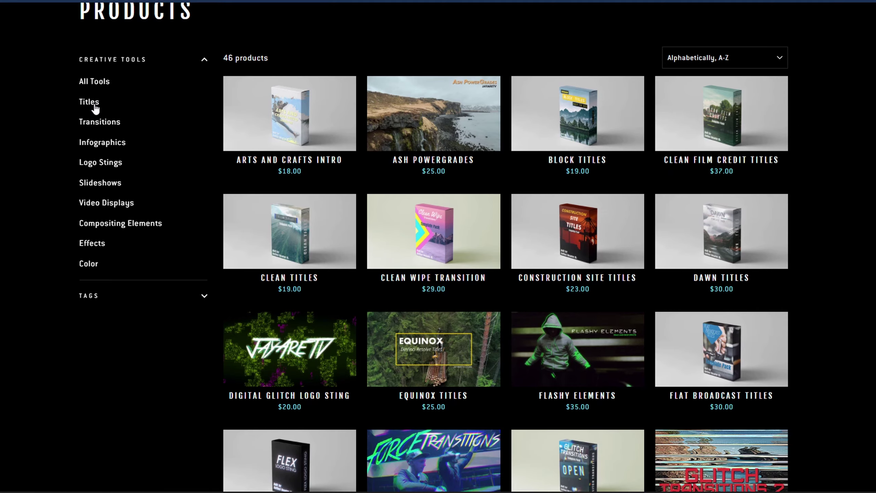
Step: Filter the JayAreTV Products page to Titles and scroll down to the product grid
{"action": "left_click", "coordinate": [91, 102]}
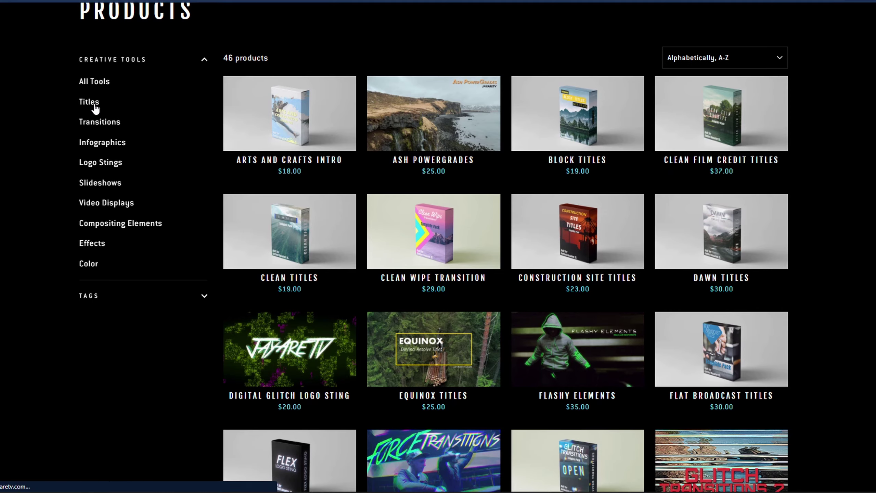
{"action": "scroll", "coordinate": [851, 216], "scroll_direction": "down", "scroll_amount": 10}
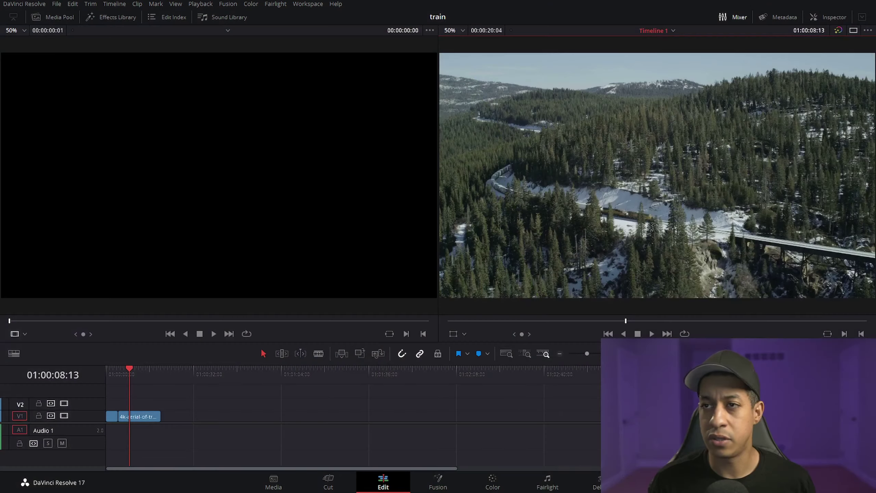
{"action": "key", "text": "alt+Tab"}
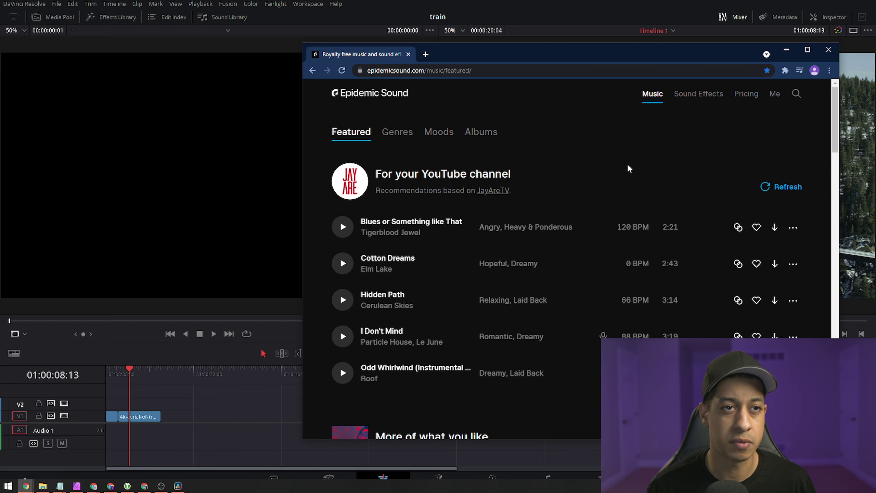
Step: Search Epidemic Sound's sound effects library for 'type'
{"action": "left_click", "coordinate": [700, 98]}
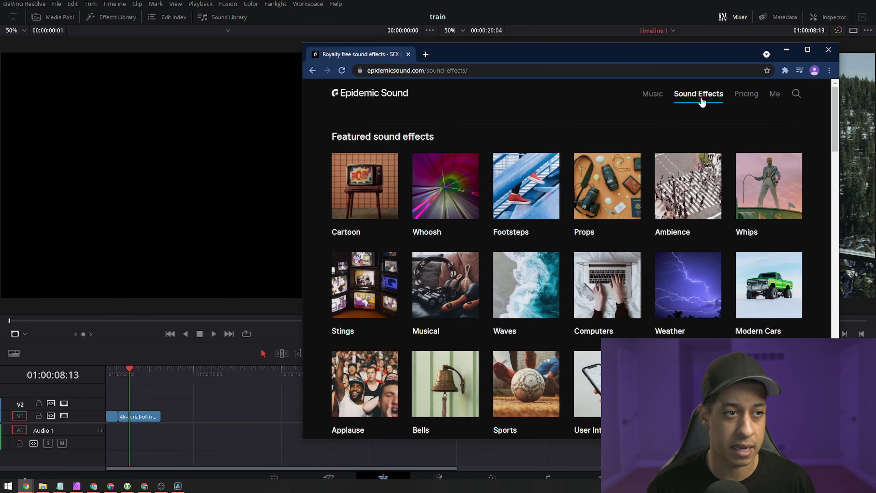
{"action": "left_click", "coordinate": [796, 94]}
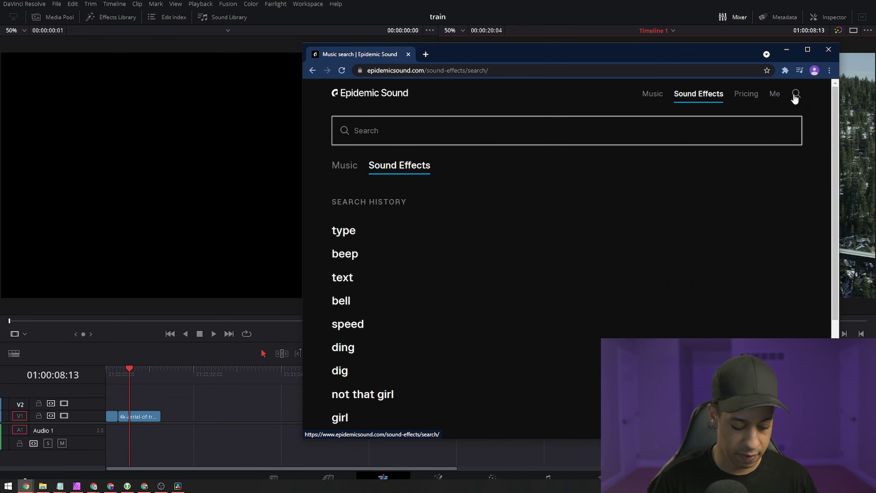
{"action": "type", "text": "type"}
{"action": "key", "text": "Return"}
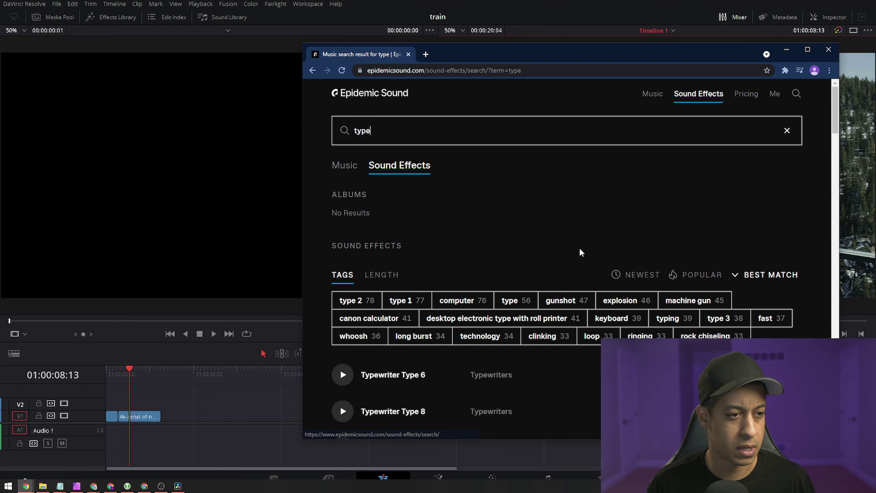
{"action": "scroll", "coordinate": [838, 145], "scroll_direction": "down", "scroll_amount": 4}
Step: Preview Typewriter Type 6, 8, 7 and 1, then download Typewriter Type 1 as an mp3
{"action": "left_click", "coordinate": [342, 261]}
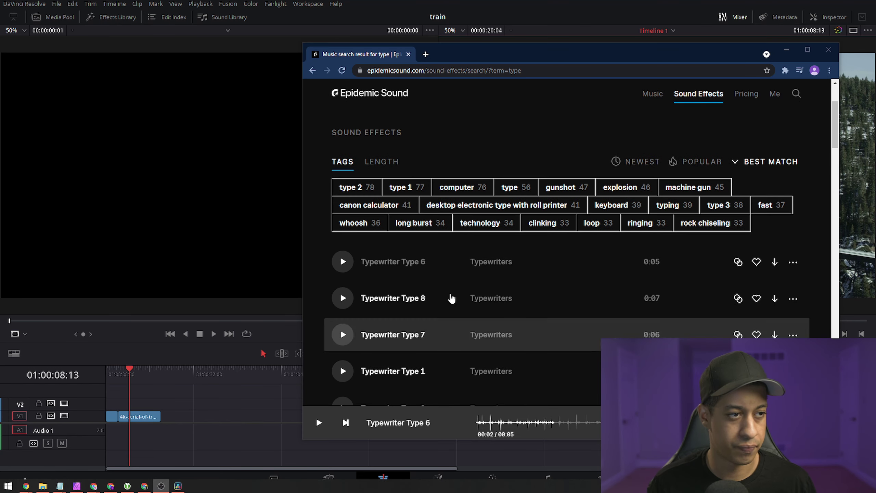
{"action": "left_click", "coordinate": [342, 267]}
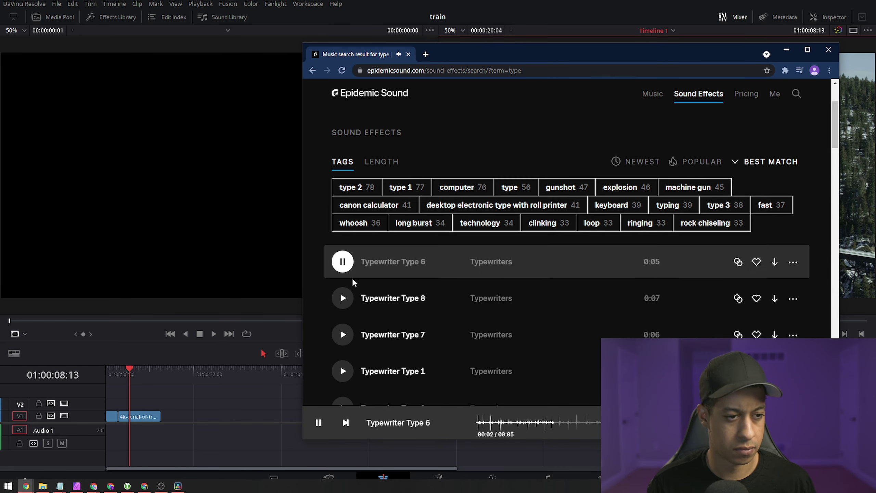
{"action": "left_click", "coordinate": [347, 304]}
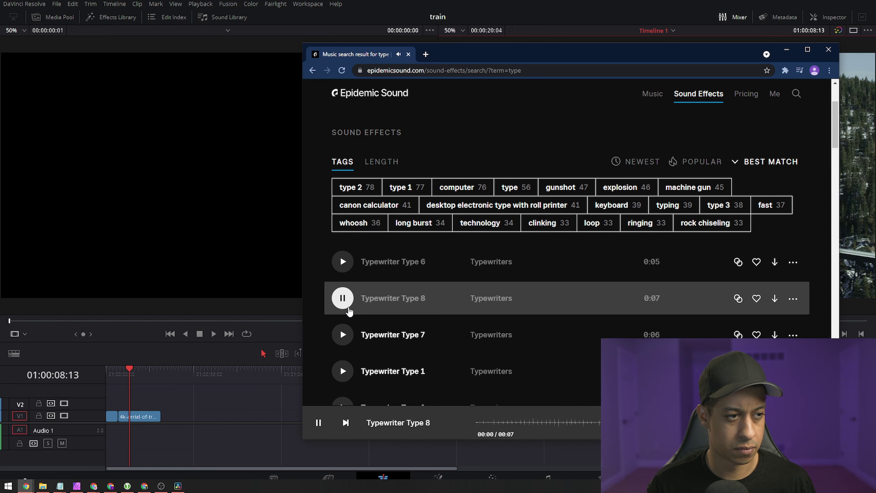
{"action": "left_click", "coordinate": [342, 334]}
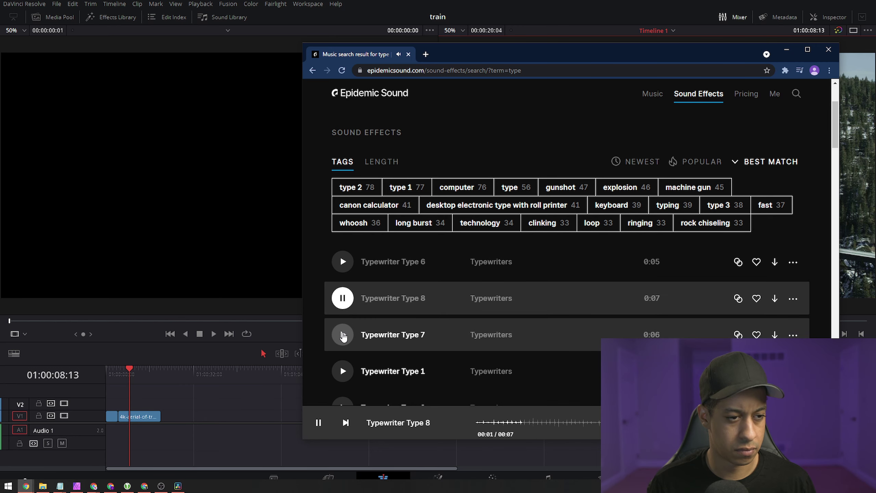
{"action": "scroll", "coordinate": [832, 141], "scroll_direction": "down", "scroll_amount": 3}
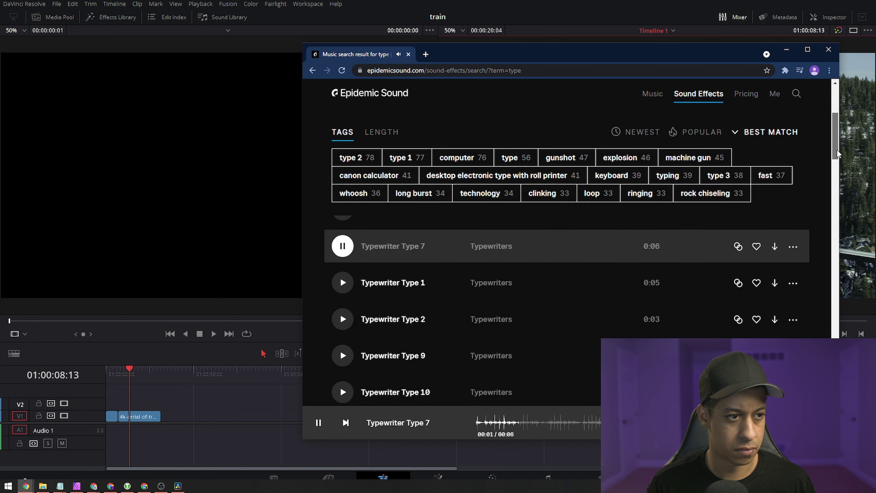
{"action": "left_click", "coordinate": [342, 257]}
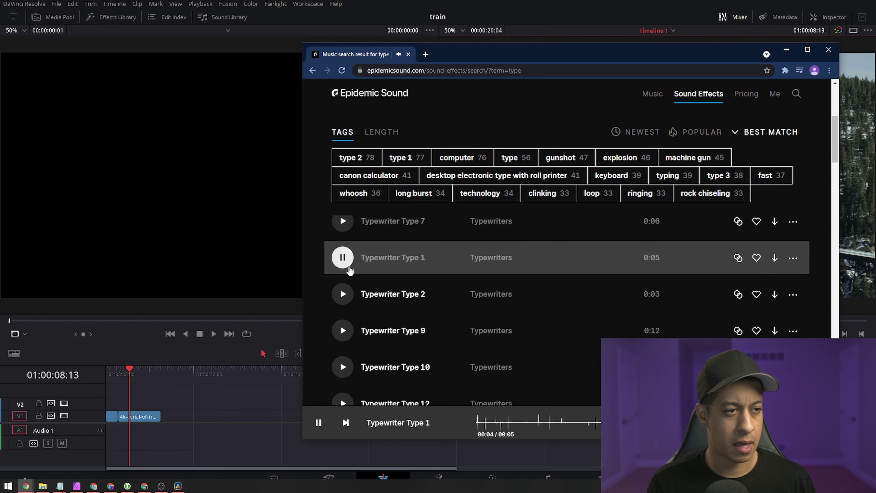
{"action": "left_click", "coordinate": [774, 257]}
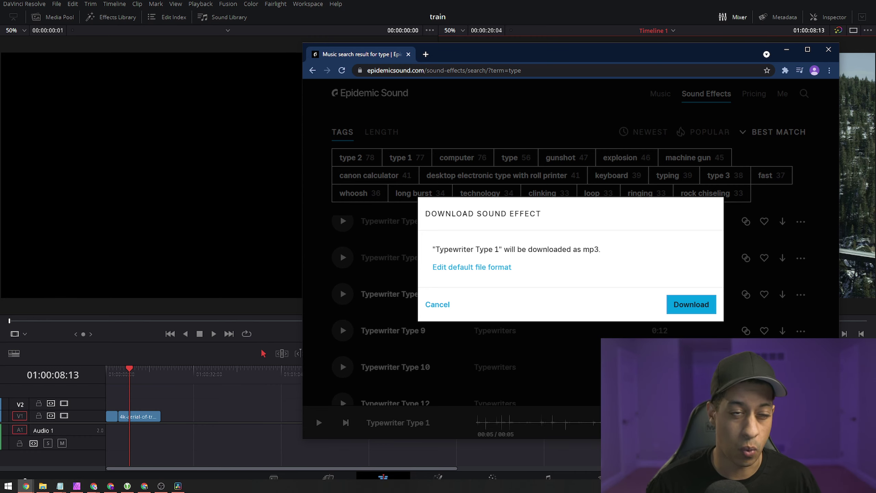
{"action": "left_click", "coordinate": [668, 449]}
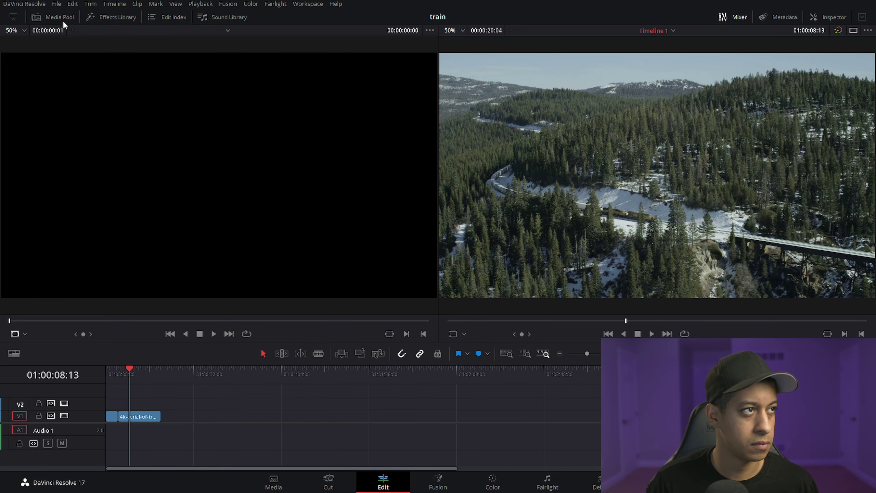
Step: Import the downloaded Typewriter Type 1 mp3 into the Media Pool and bring up the Titles list
{"action": "left_click", "coordinate": [37, 17]}
{"action": "left_click_drag", "start_coordinate": [758, 397], "coordinate": [236, 190]}
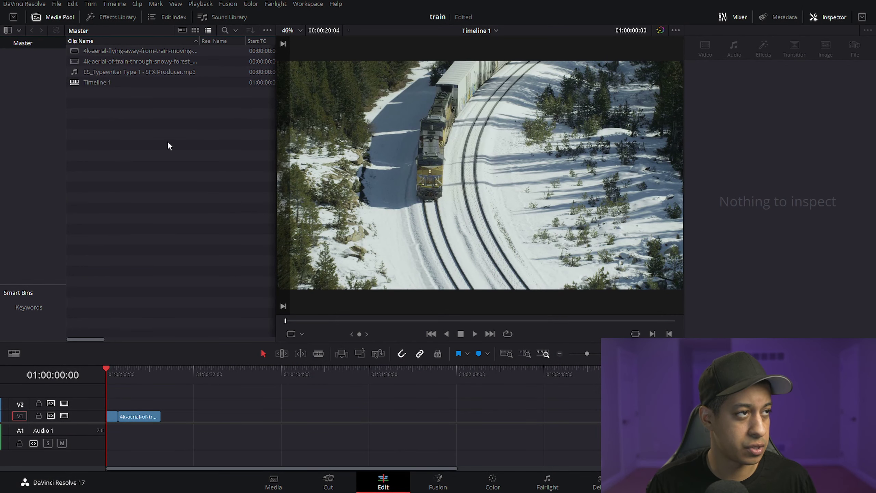
{"action": "left_click", "coordinate": [102, 15]}
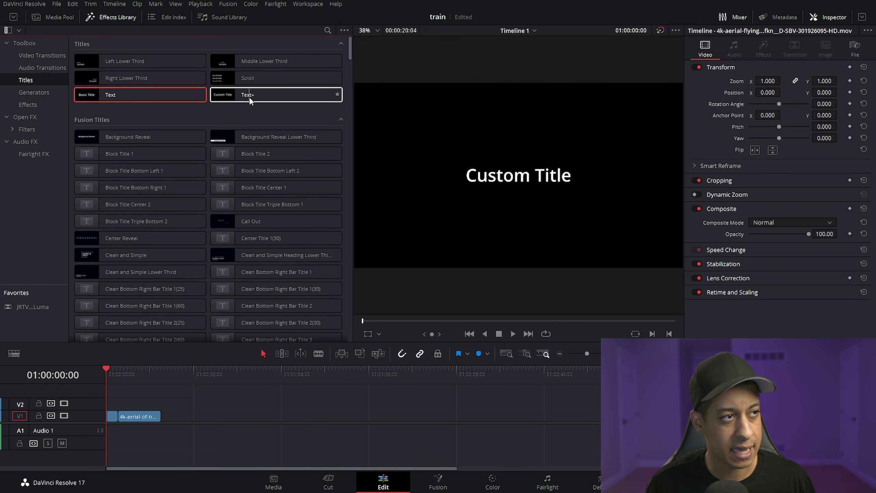
Step: Add a Text+ title on V2 reading 'JayAreTV In Spokane, Wa' in Special Elite
{"action": "left_click_drag", "start_coordinate": [249, 98], "coordinate": [131, 410]}
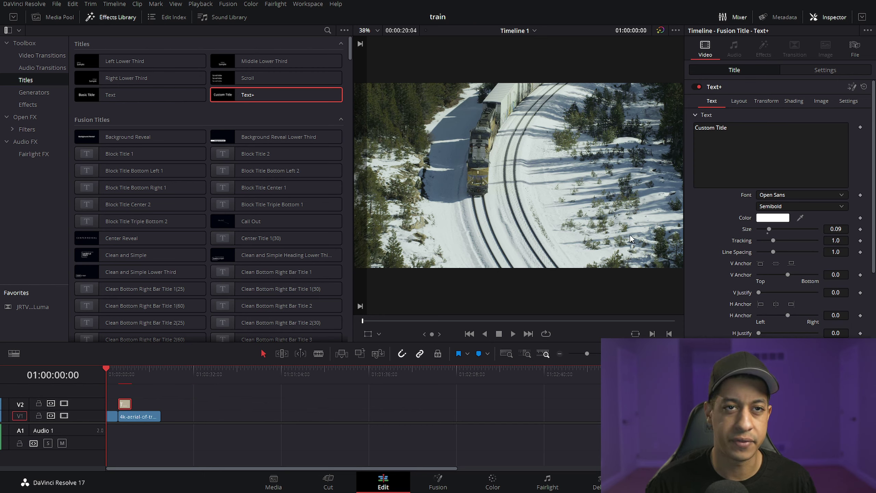
{"action": "left_click", "coordinate": [862, 19]}
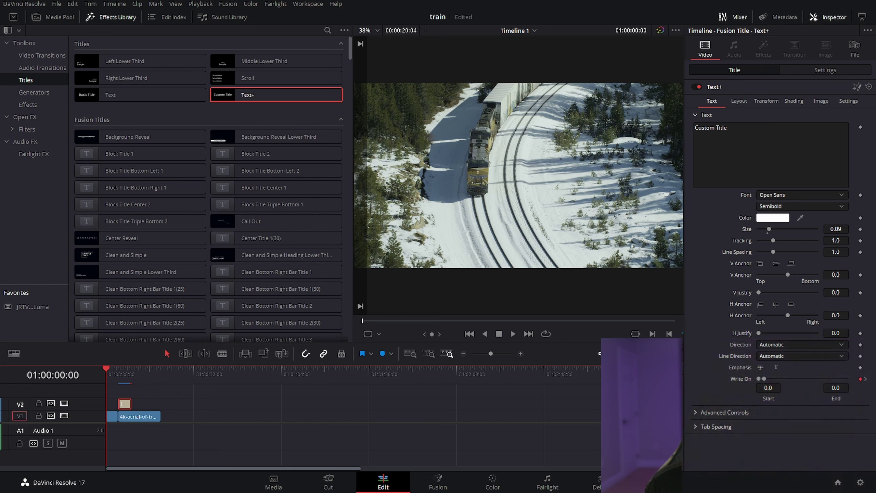
{"action": "left_click", "coordinate": [710, 127]}
{"action": "key", "text": "BackSpace"}
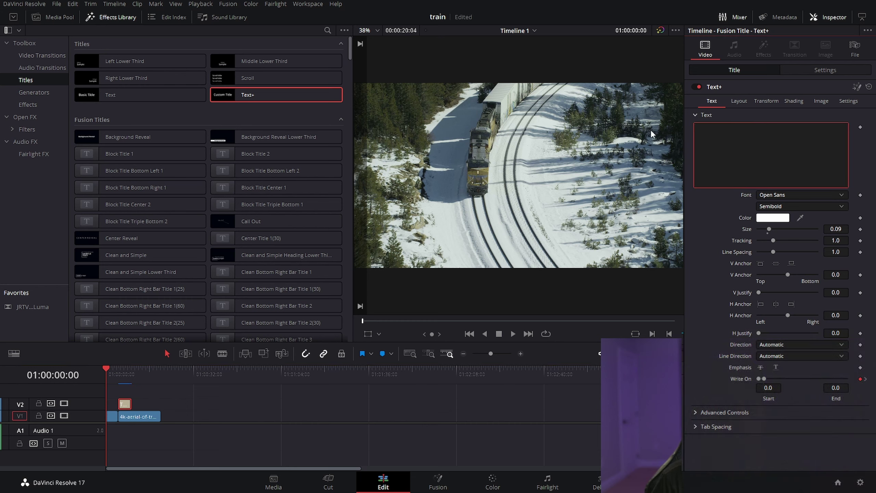
{"action": "type", "text": "JayAreTV In Spokane, Wa"}
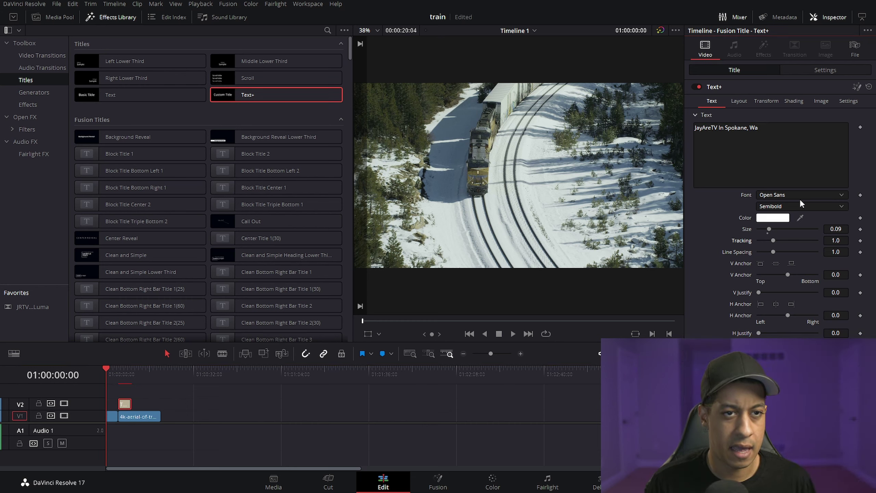
{"action": "left_click", "coordinate": [799, 197]}
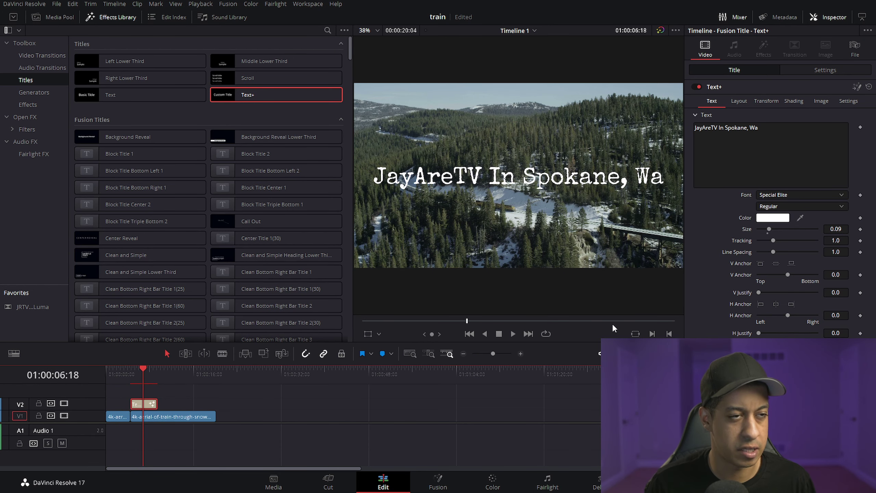
Step: Break the title after 'In' onto two lines and shrink its size to 0.0297
{"action": "left_click", "coordinate": [726, 129]}
{"action": "key", "text": "BackSpace"}
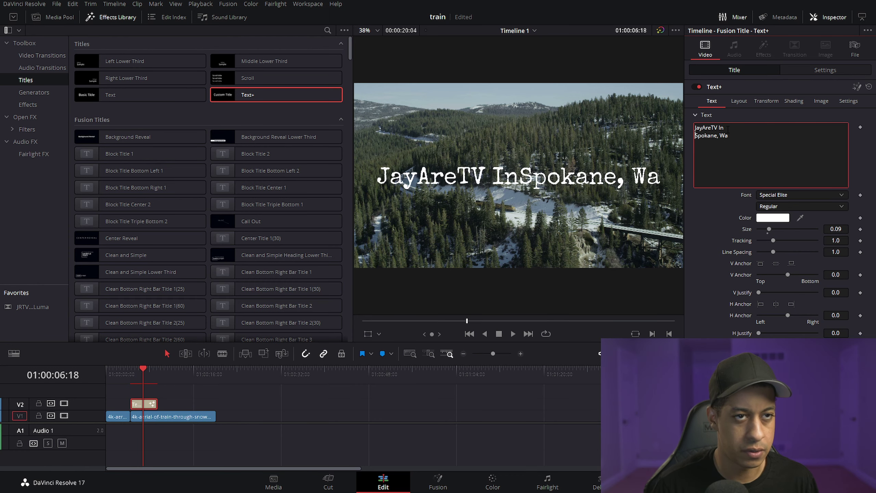
{"action": "key", "text": "Return"}
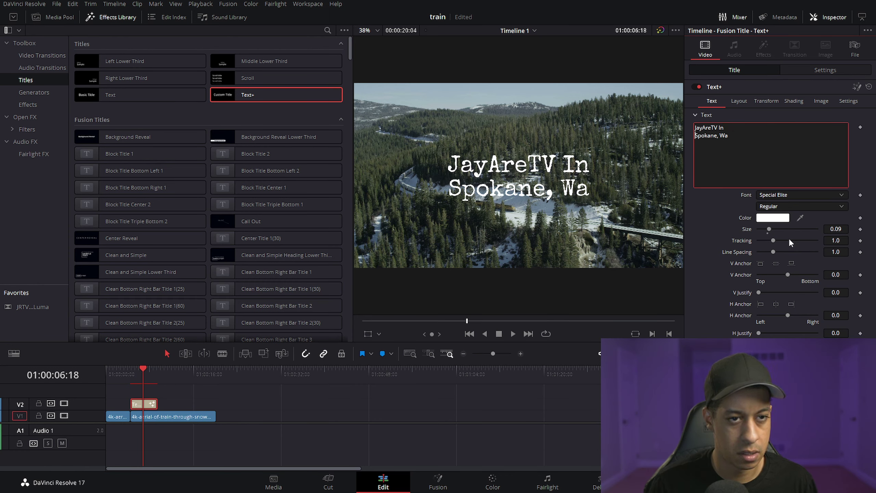
{"action": "left_click_drag", "start_coordinate": [835, 229], "coordinate": [820, 229]}
{"action": "left_click", "coordinate": [737, 100]}
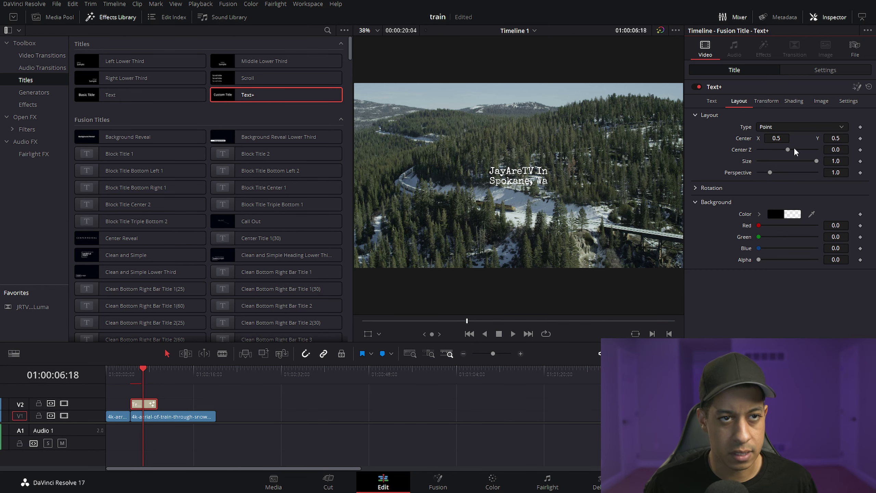
Step: Position the title at the lower left of the frame with the viewer transform overlay
{"action": "left_click_drag", "start_coordinate": [776, 138], "coordinate": [775, 141]}
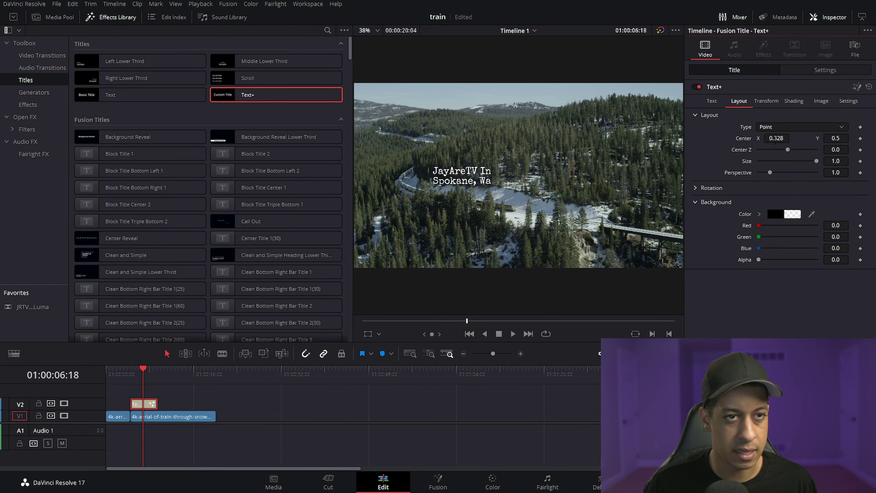
{"action": "double_click", "coordinate": [746, 138]}
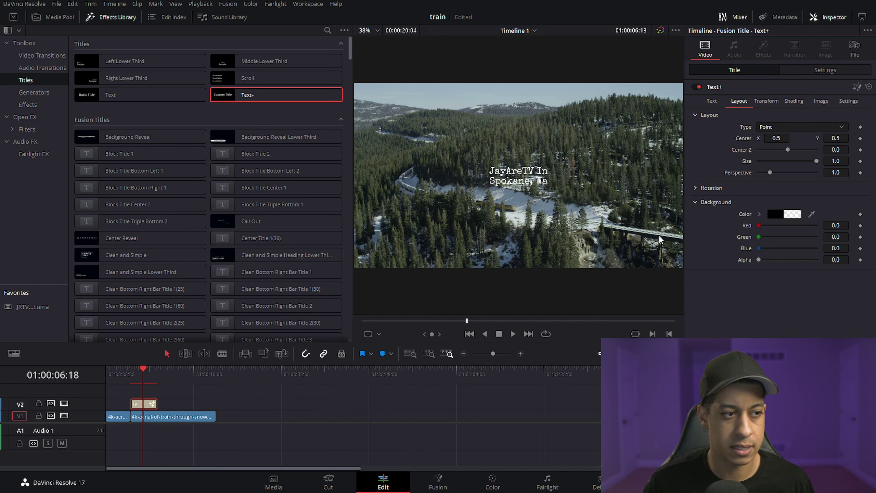
{"action": "left_click", "coordinate": [367, 333]}
{"action": "left_click_drag", "start_coordinate": [571, 234], "coordinate": [450, 278]}
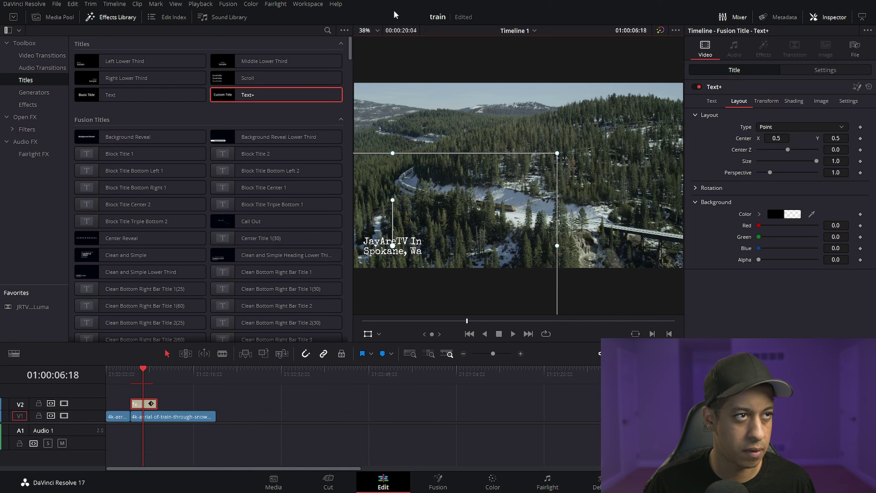
{"action": "left_click_drag", "start_coordinate": [353, 55], "coordinate": [195, 55]}
{"action": "left_click", "coordinate": [104, 17]}
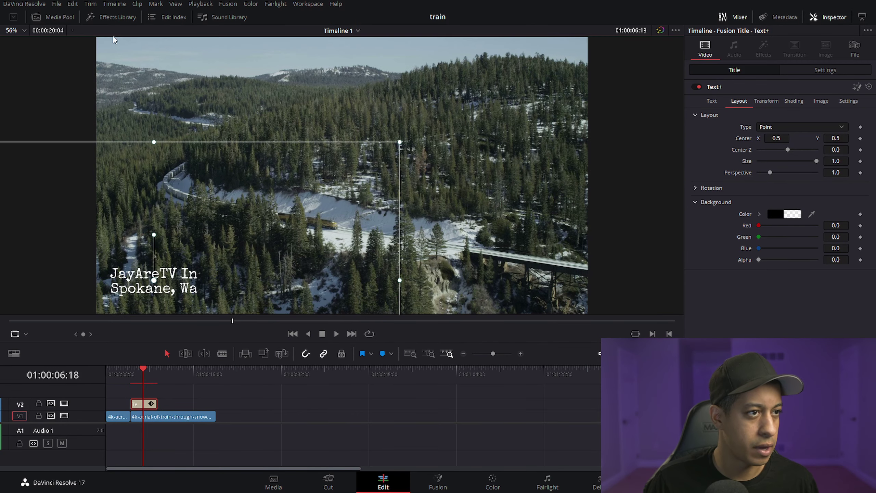
{"action": "left_click_drag", "start_coordinate": [273, 259], "coordinate": [284, 261]}
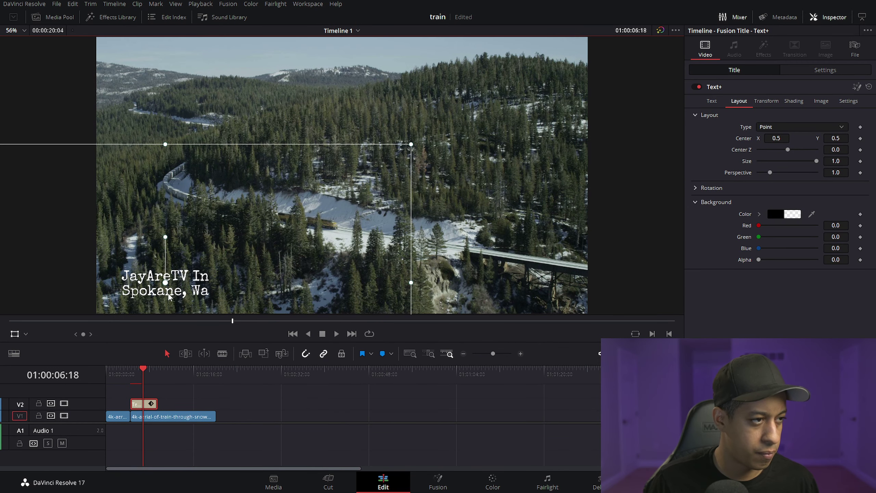
Step: Remove the line break so the title reads 'JayAreTV In Spokane, Wa' on one line
{"action": "left_click", "coordinate": [711, 101]}
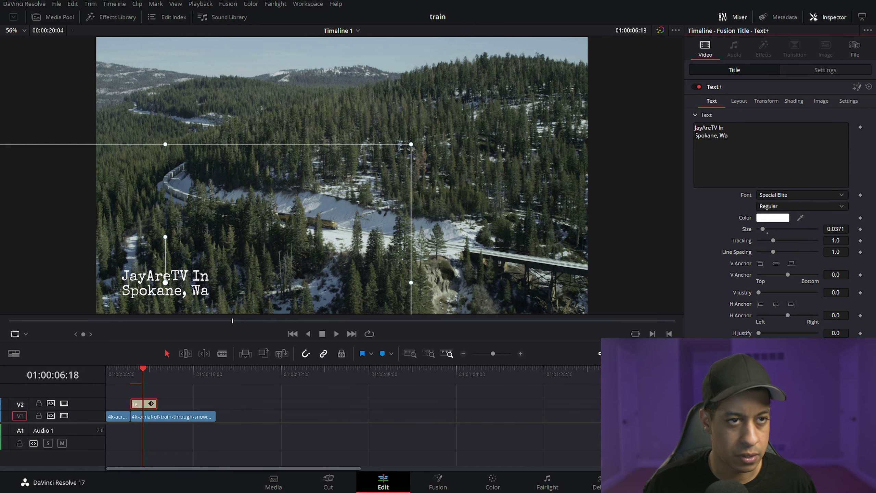
{"action": "left_click", "coordinate": [694, 135]}
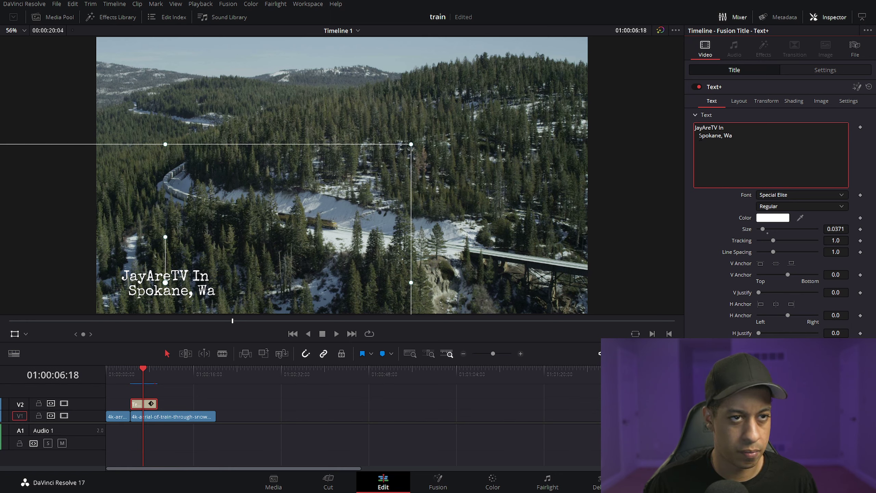
{"action": "key", "text": "BackSpace"}
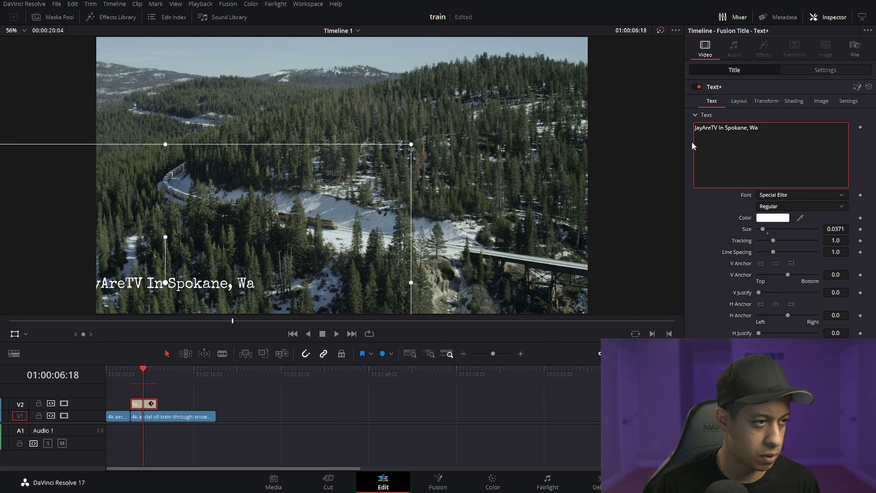
{"action": "left_click", "coordinate": [295, 258]}
Step: Move the one-line title fully into frame and adjust its Write On End so it types on
{"action": "left_click_drag", "start_coordinate": [295, 258], "coordinate": [201, 257]}
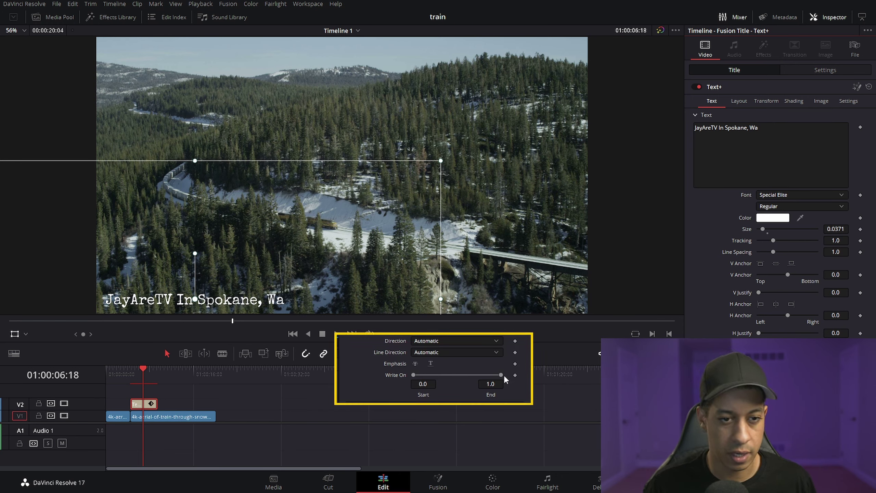
{"action": "mouse_move", "coordinate": [504, 375]}
{"action": "left_mouse_down"}
{"action": "mouse_move", "coordinate": [414, 375]}
{"action": "mouse_move", "coordinate": [489, 379]}
{"action": "mouse_move", "coordinate": [448, 378]}
{"action": "mouse_move", "coordinate": [476, 379]}
{"action": "mouse_move", "coordinate": [455, 381]}
{"action": "left_mouse_up"}
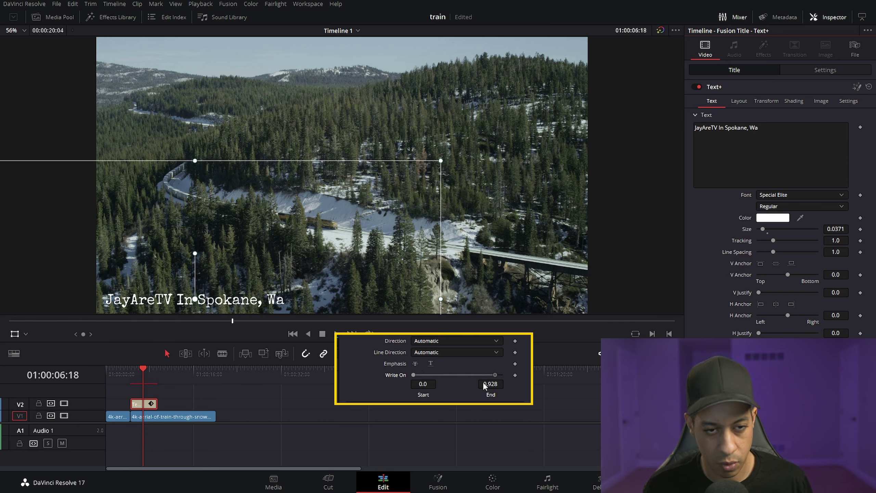
{"action": "left_click_drag", "start_coordinate": [483, 382], "coordinate": [477, 382]}
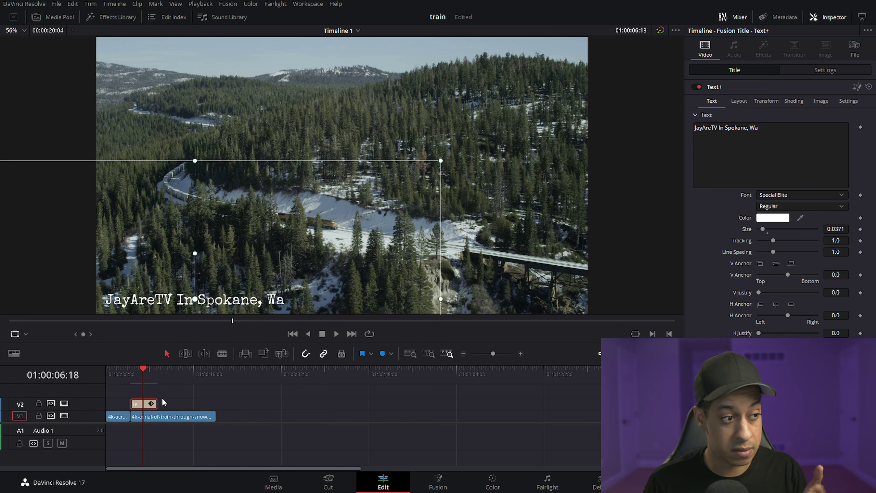
Step: Test the write-on by shifting the title clip later, playing back, and restoring its position
{"action": "left_click_drag", "start_coordinate": [117, 375], "coordinate": [120, 376]}
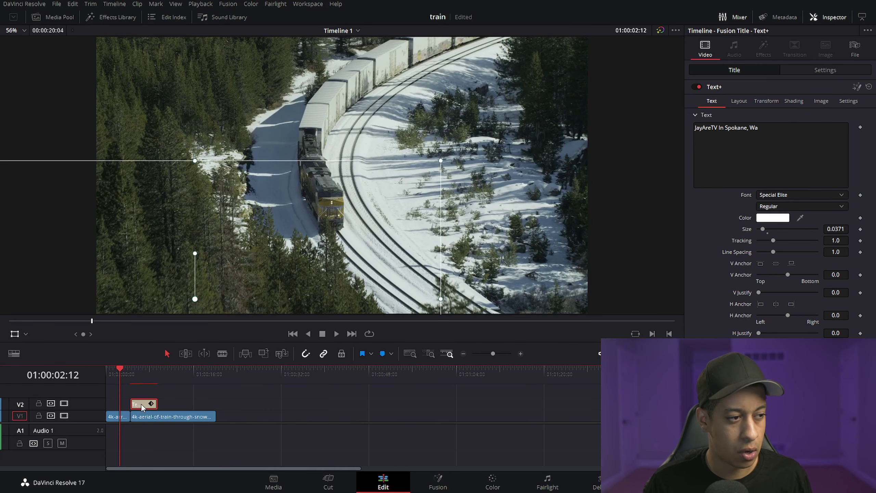
{"action": "left_click_drag", "start_coordinate": [142, 407], "coordinate": [212, 407]}
{"action": "key", "text": "space"}
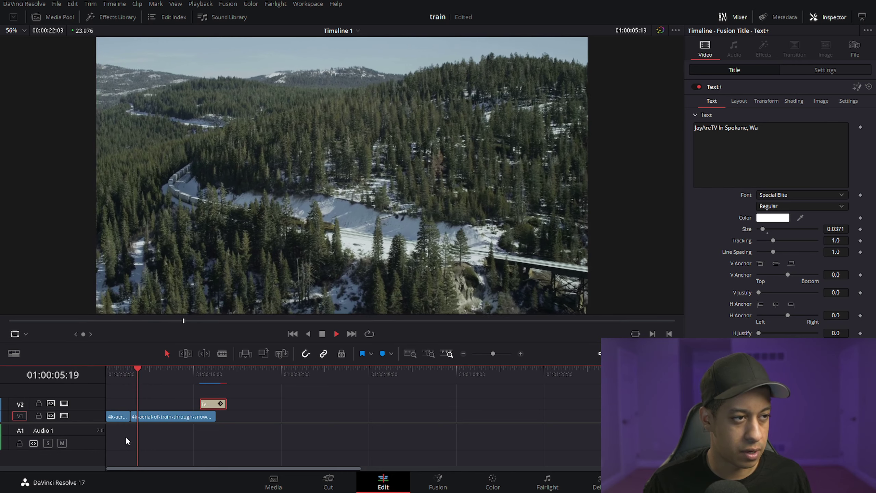
{"action": "key", "text": "space"}
{"action": "left_click_drag", "start_coordinate": [209, 406], "coordinate": [139, 408]}
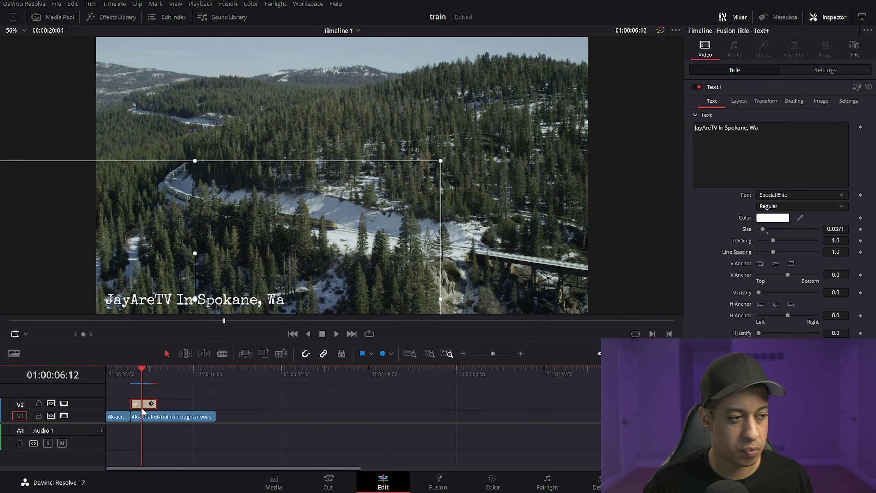
{"action": "left_click", "coordinate": [127, 372]}
{"action": "key", "text": "space"}
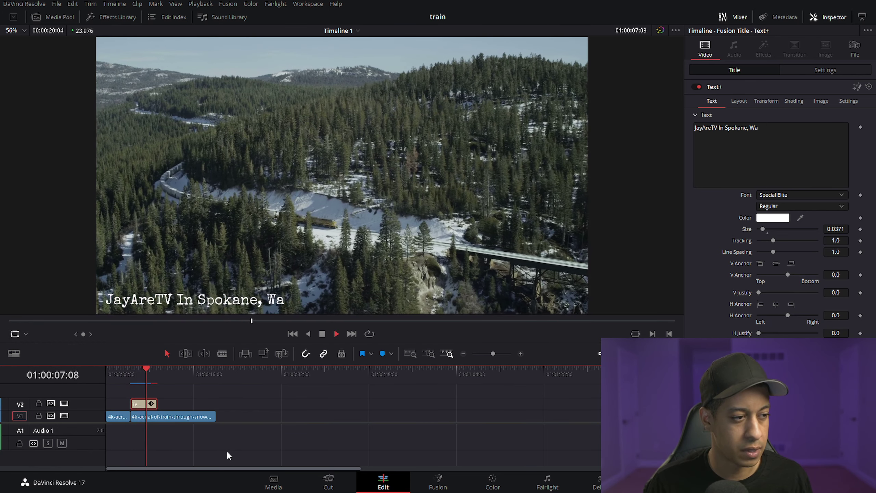
{"action": "key", "text": "space"}
Step: Play from the title's start to watch it type on letter by letter
{"action": "left_click", "coordinate": [130, 372]}
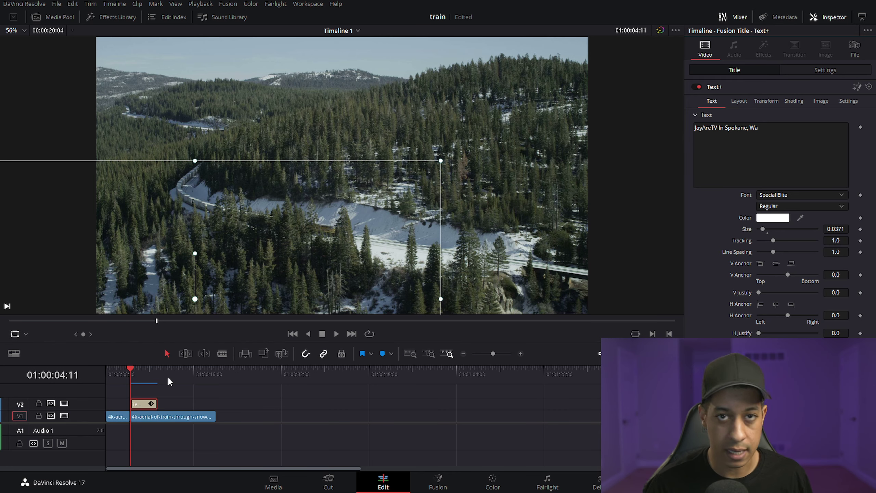
{"action": "key", "text": "shift+Right"}
{"action": "key", "text": "shift+Right"}
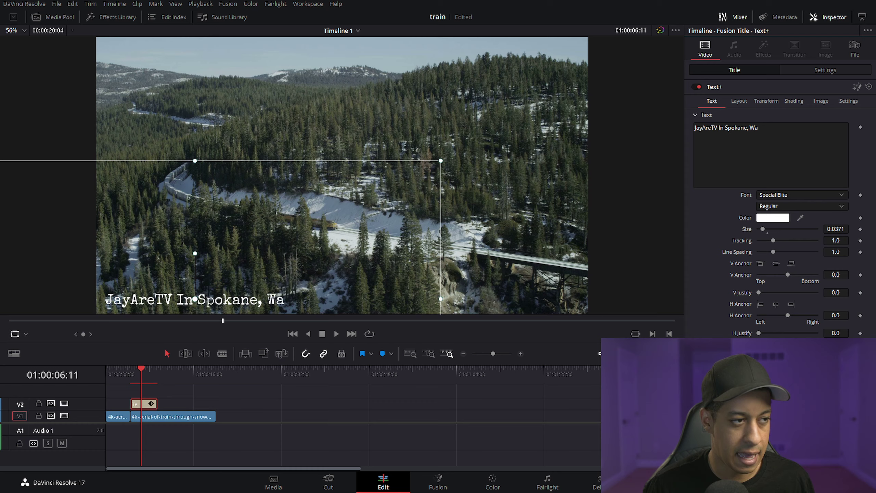
{"action": "key", "text": "shift+Left"}
{"action": "key", "text": "shift+Left"}
{"action": "key", "text": "space"}
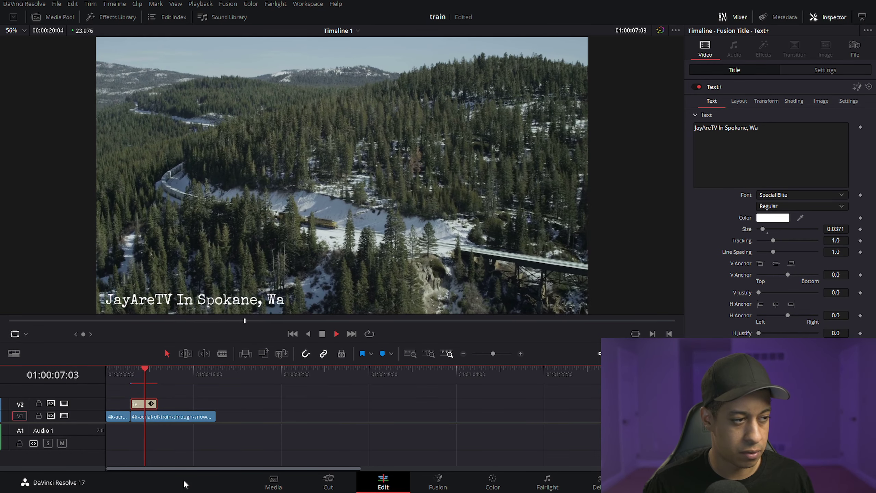
{"action": "key", "text": "space"}
{"action": "left_click", "coordinate": [128, 374]}
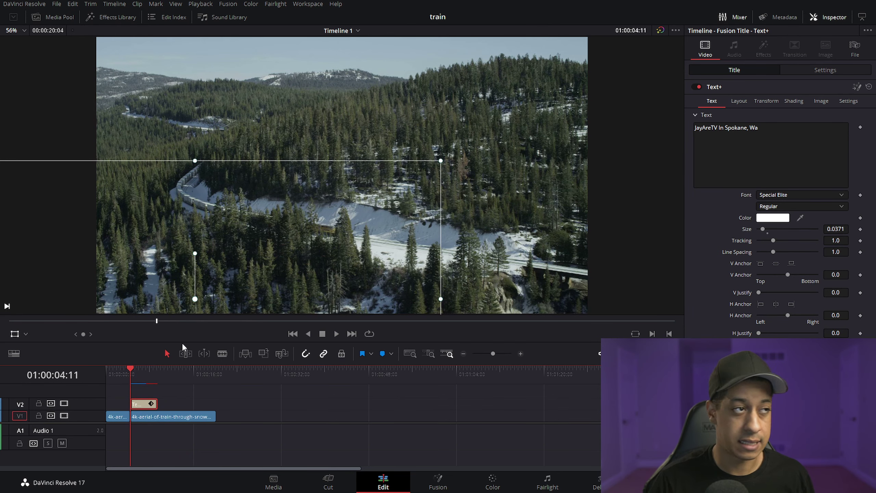
{"action": "left_click", "coordinate": [36, 17]}
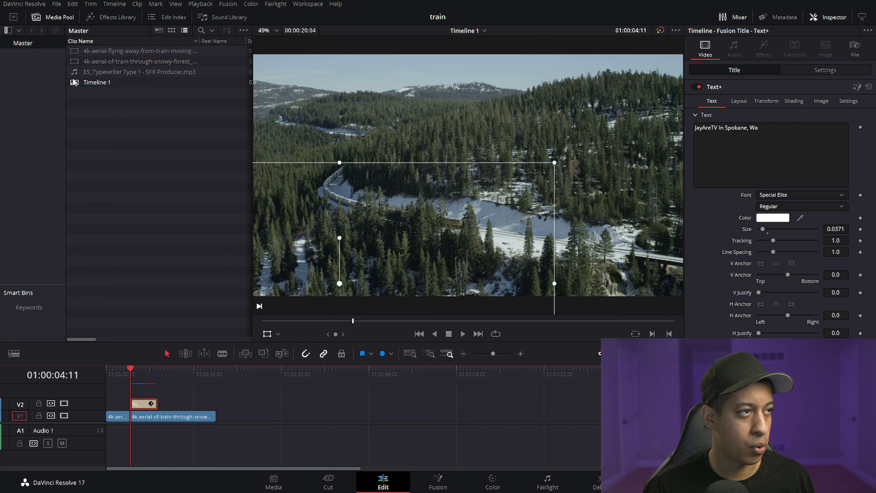
Step: Place ES_Typewriter Type 1 - SFX Producer.mp3 on Audio 1 under the title, then play and zoom in
{"action": "left_click_drag", "start_coordinate": [87, 76], "coordinate": [148, 439]}
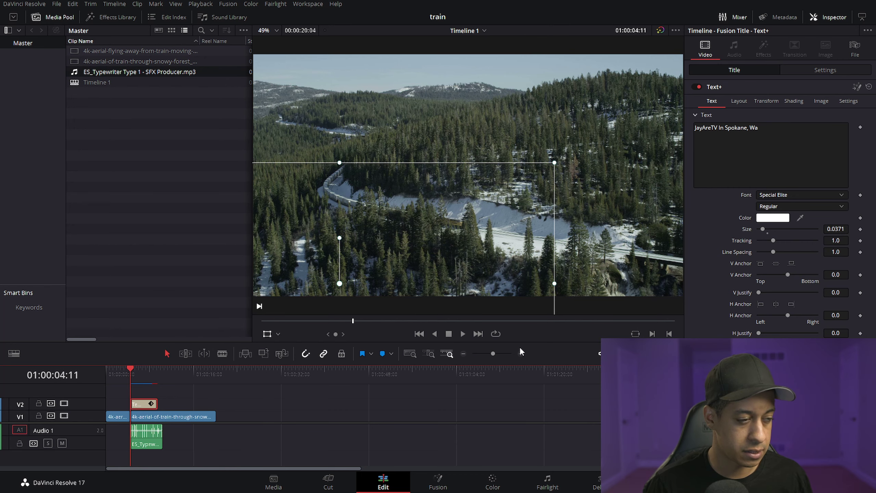
{"action": "key", "text": "space"}
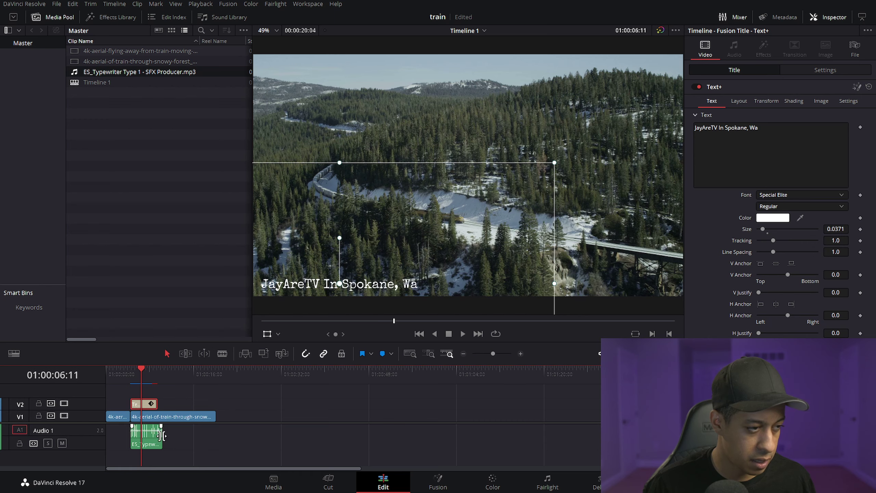
{"action": "left_click", "coordinate": [154, 442]}
{"action": "left_click", "coordinate": [518, 353]}
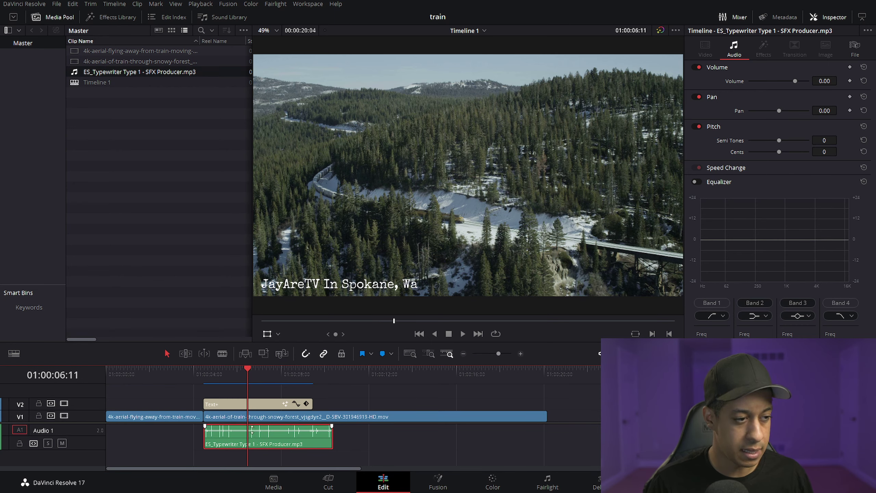
Step: Split the typewriter sound and slide its second part later to match the typing
{"action": "key", "text": "ctrl+b"}
{"action": "left_click_drag", "start_coordinate": [276, 444], "coordinate": [301, 445]}
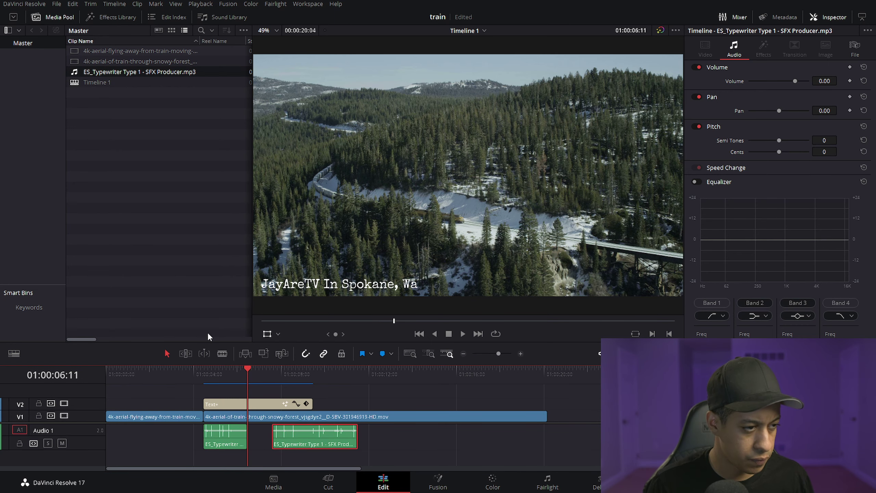
{"action": "key", "text": "Up"}
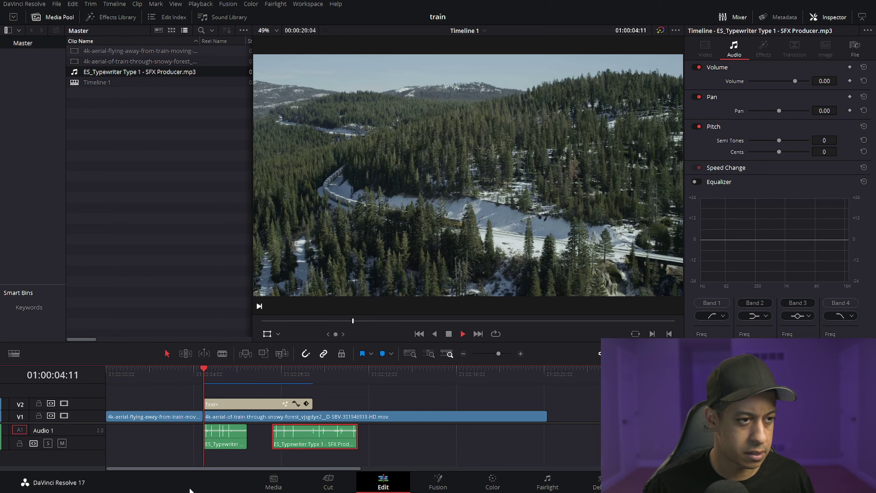
{"action": "key", "text": "space"}
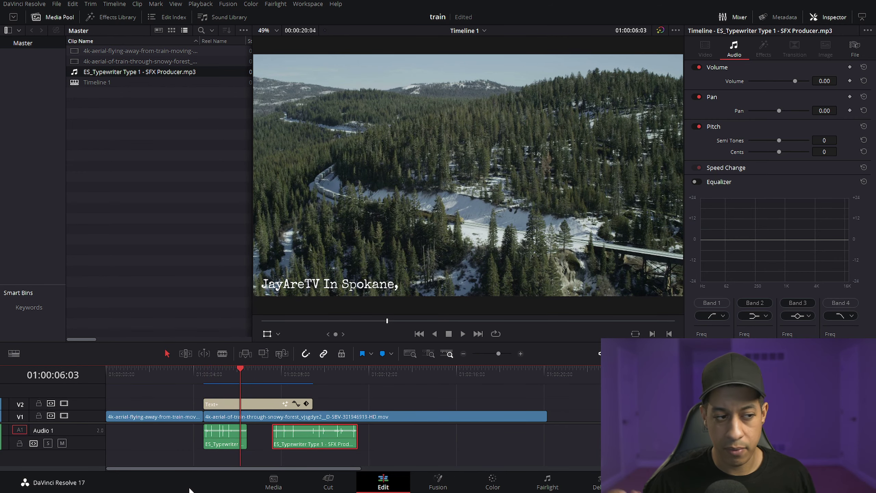
{"action": "left_click_drag", "start_coordinate": [308, 440], "coordinate": [262, 453]}
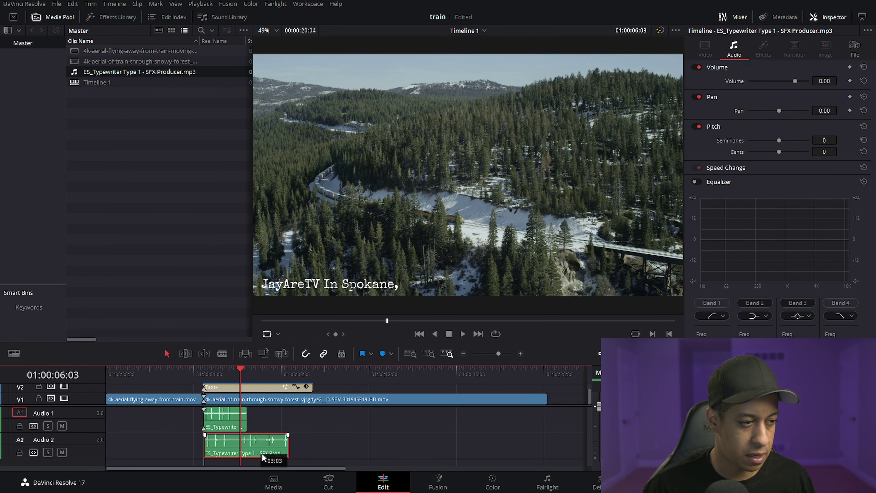
{"action": "key", "text": "Right"}
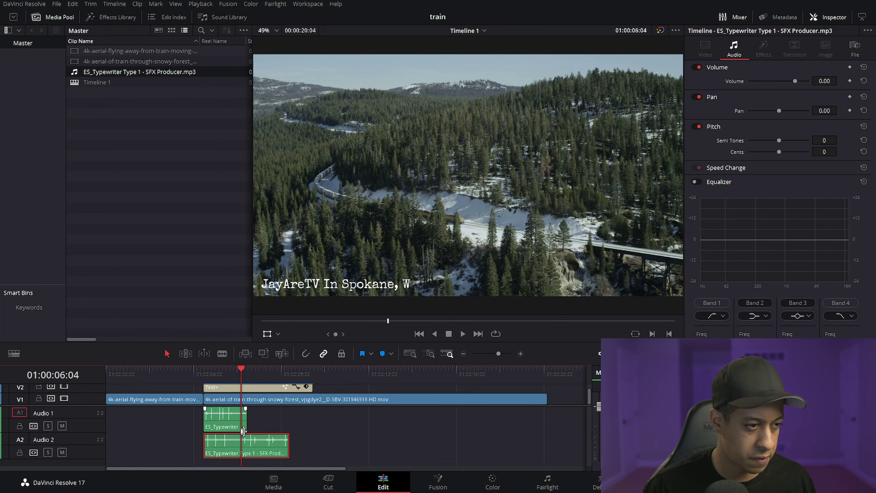
{"action": "left_click_drag", "start_coordinate": [254, 449], "coordinate": [263, 450]}
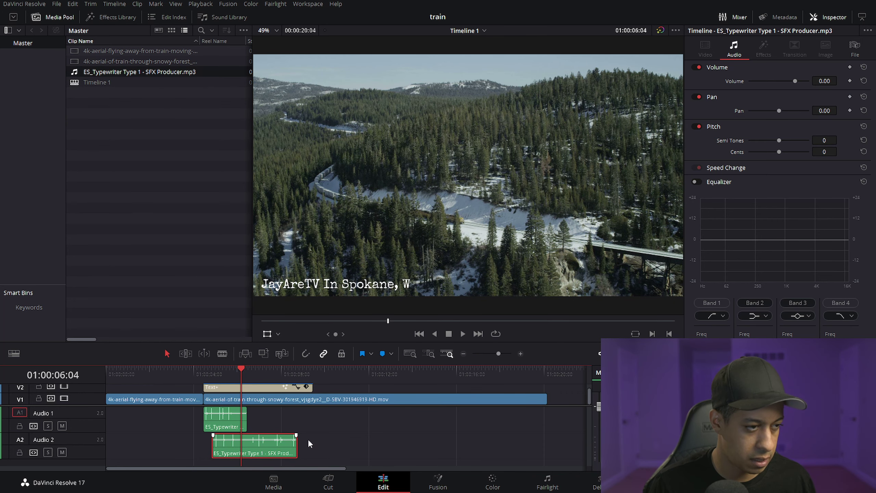
Step: Cut the Audio 2 typing clip where the title finishes writing on and move the tail aside
{"action": "left_click", "coordinate": [247, 368]}
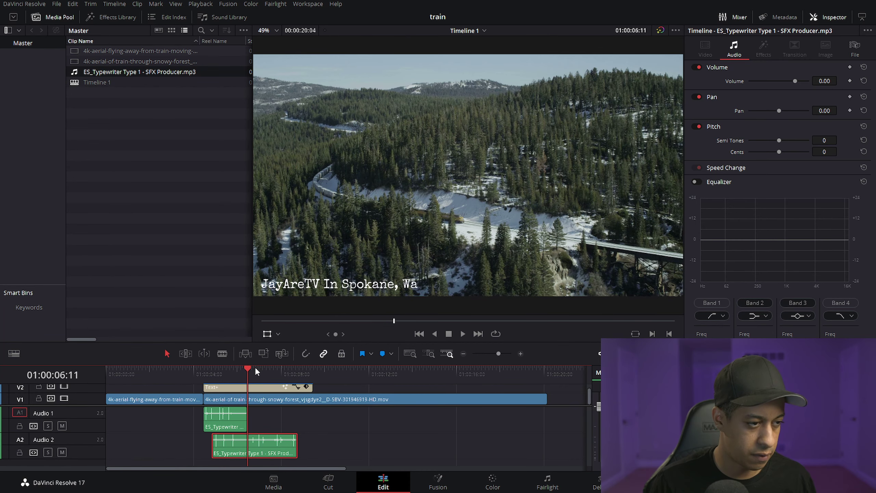
{"action": "left_click", "coordinate": [198, 375]}
{"action": "key", "text": "space"}
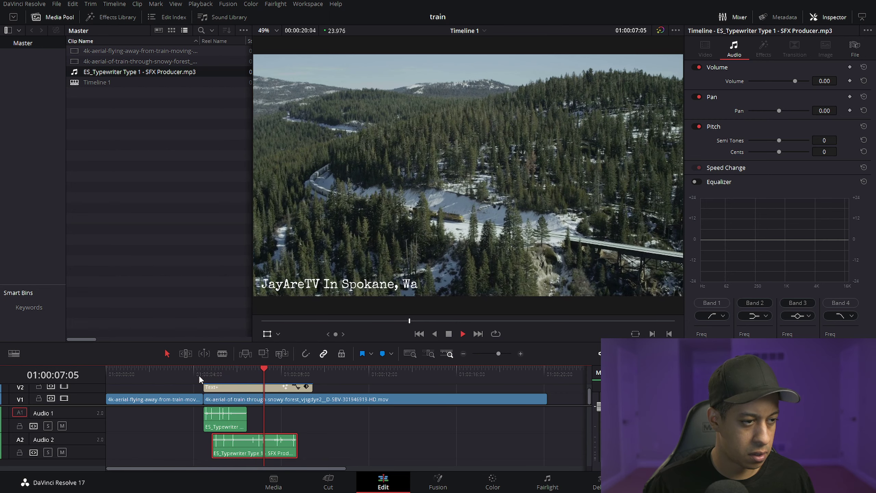
{"action": "key", "text": "space"}
{"action": "left_click_drag", "start_coordinate": [256, 373], "coordinate": [248, 374]}
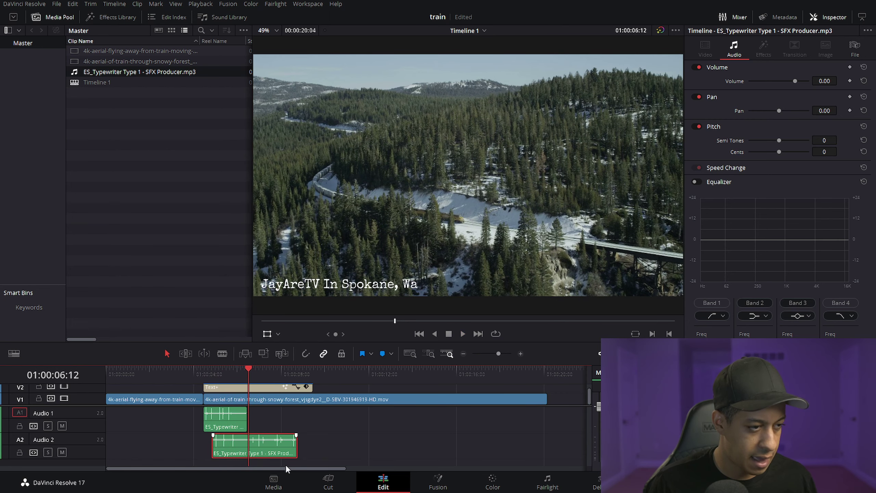
{"action": "key", "text": "ctrl+b"}
{"action": "left_click_drag", "start_coordinate": [276, 448], "coordinate": [354, 448]}
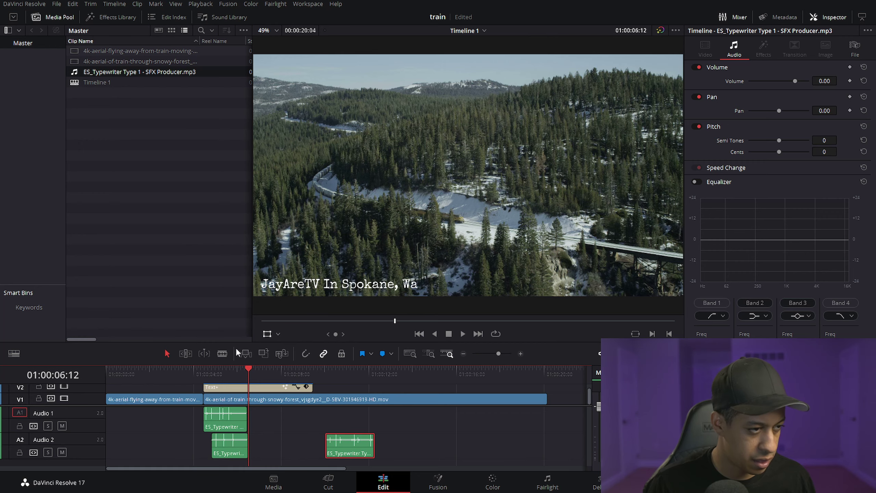
Step: Slide the shortened Audio 2 typing clip toward the title's start, then 4 frames later
{"action": "left_click", "coordinate": [201, 369]}
{"action": "key", "text": "space"}
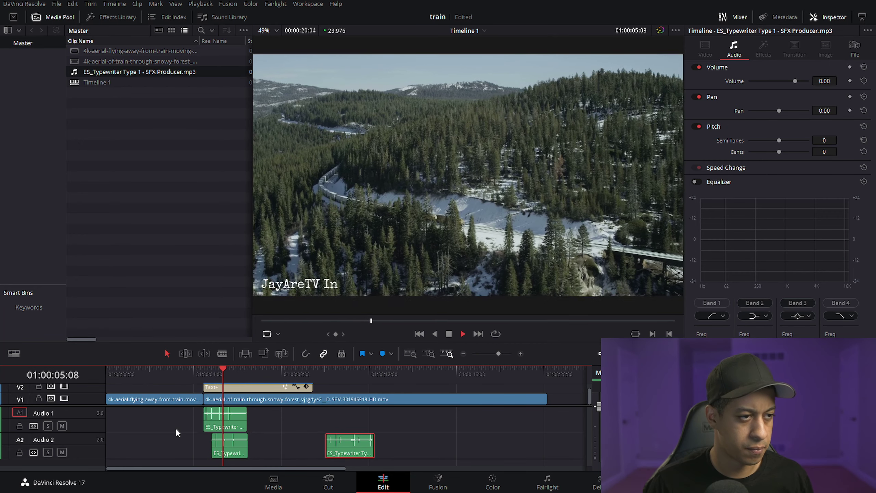
{"action": "key", "text": "space"}
{"action": "left_click", "coordinate": [231, 453]}
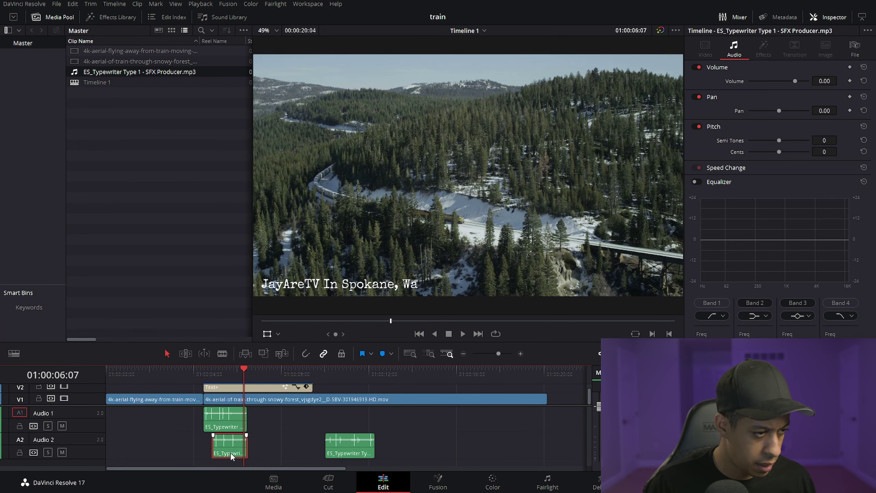
{"action": "left_click_drag", "start_coordinate": [230, 454], "coordinate": [201, 459]}
{"action": "left_click", "coordinate": [520, 354]}
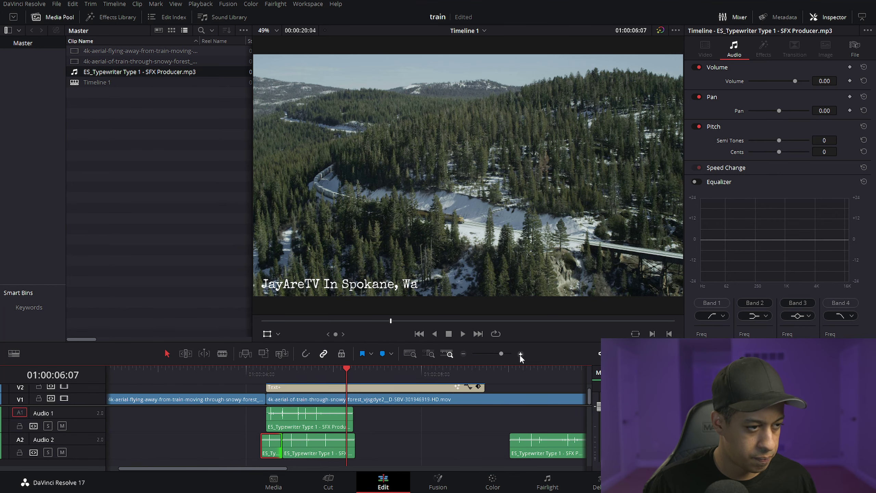
{"action": "left_click", "coordinate": [520, 354]}
{"action": "left_click_drag", "start_coordinate": [195, 453], "coordinate": [217, 452]}
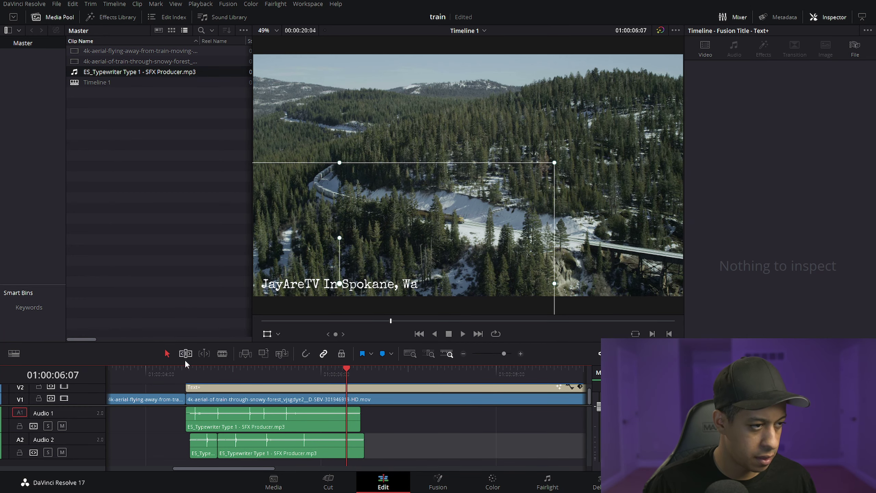
Step: Delete the extra typewriter clip on Audio 2 and replay the timeline from near the start
{"action": "left_click", "coordinate": [173, 368]}
{"action": "key", "text": "space"}
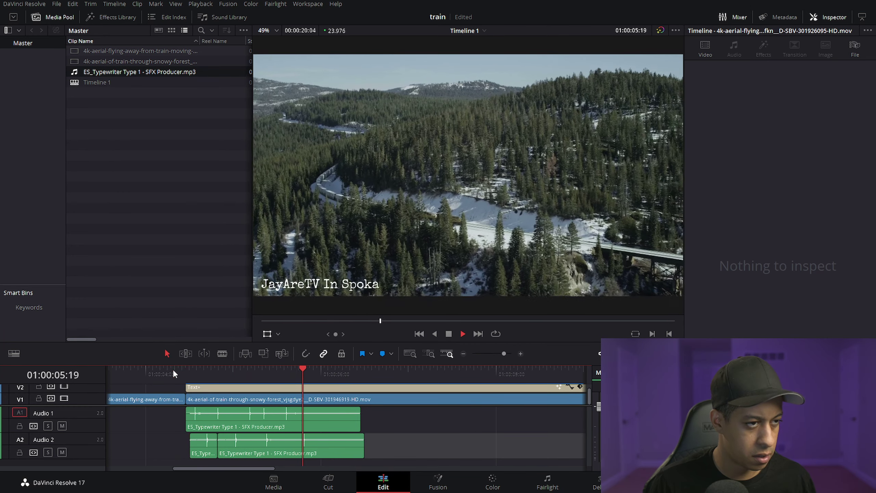
{"action": "key", "text": "space"}
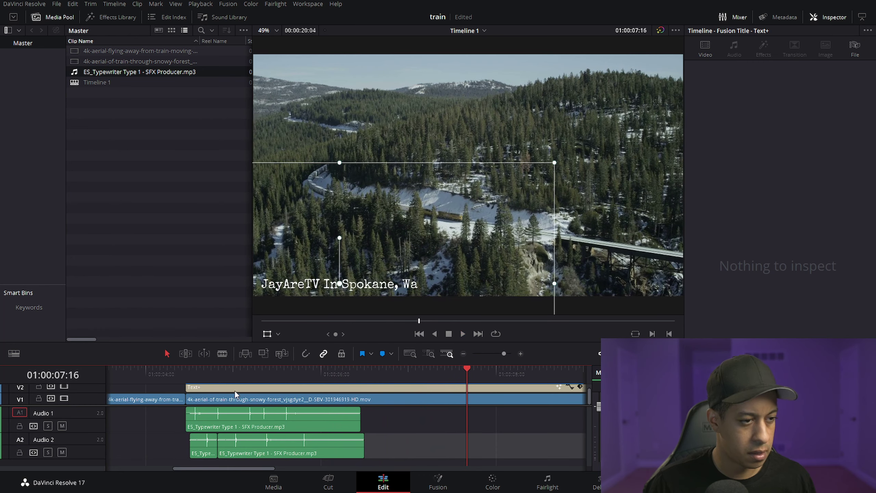
{"action": "left_click", "coordinate": [464, 354]}
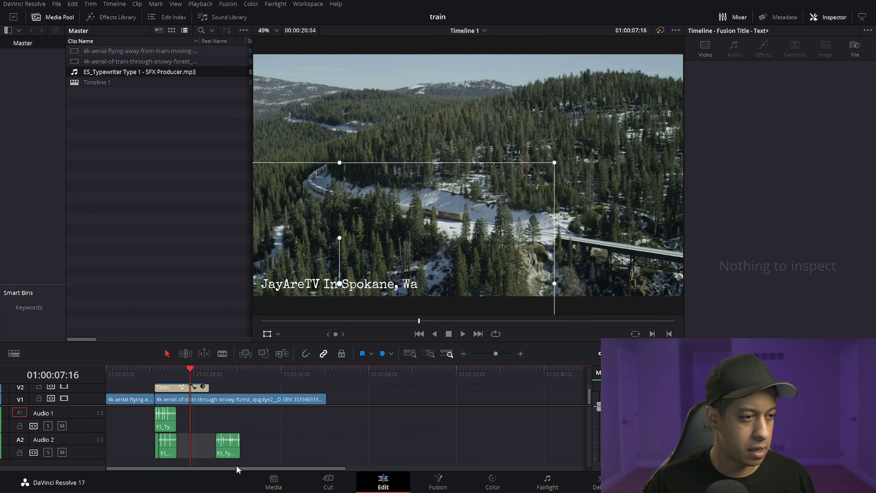
{"action": "left_click_drag", "start_coordinate": [264, 435], "coordinate": [216, 462]}
{"action": "key", "text": "Delete"}
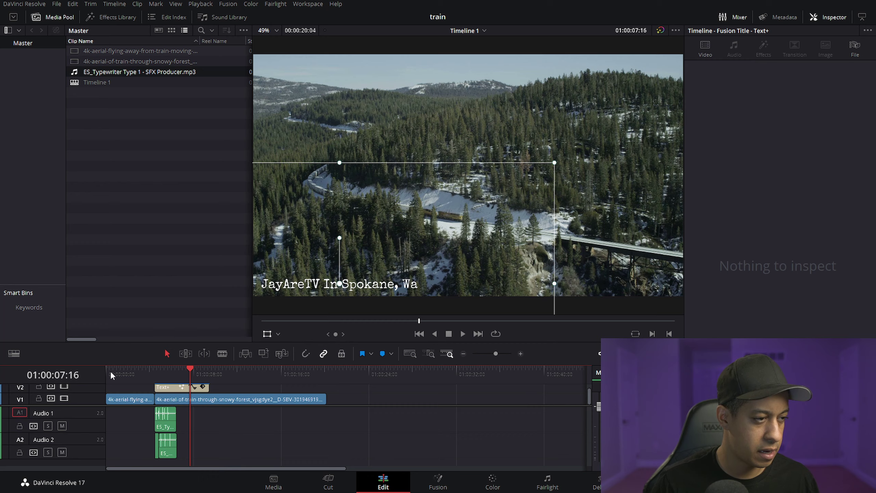
{"action": "left_click_drag", "start_coordinate": [104, 405], "coordinate": [104, 414]}
{"action": "left_click_drag", "start_coordinate": [145, 374], "coordinate": [122, 383]}
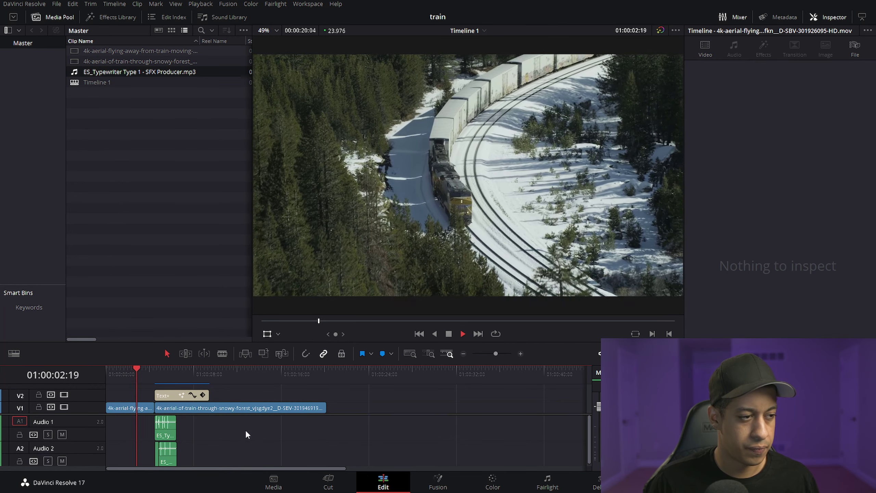
{"action": "key", "text": "space"}
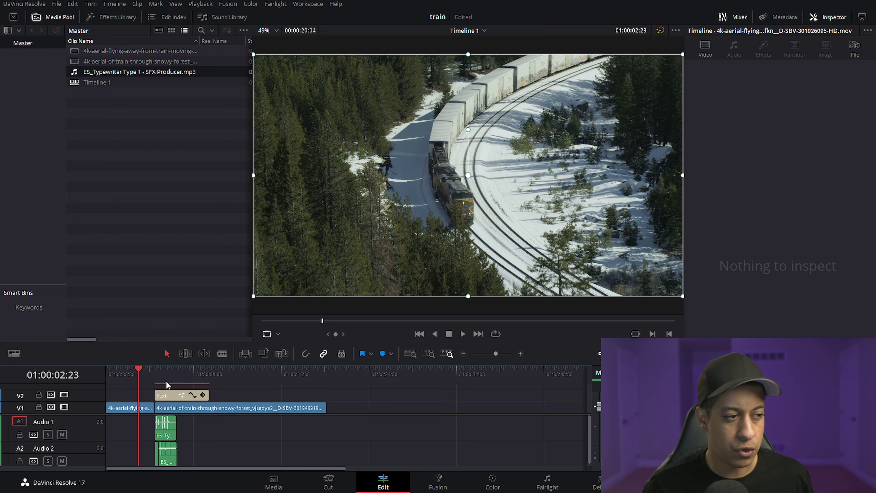
Step: Review the cache options under Master Settings in Project Settings
{"action": "left_click", "coordinate": [200, 4]}
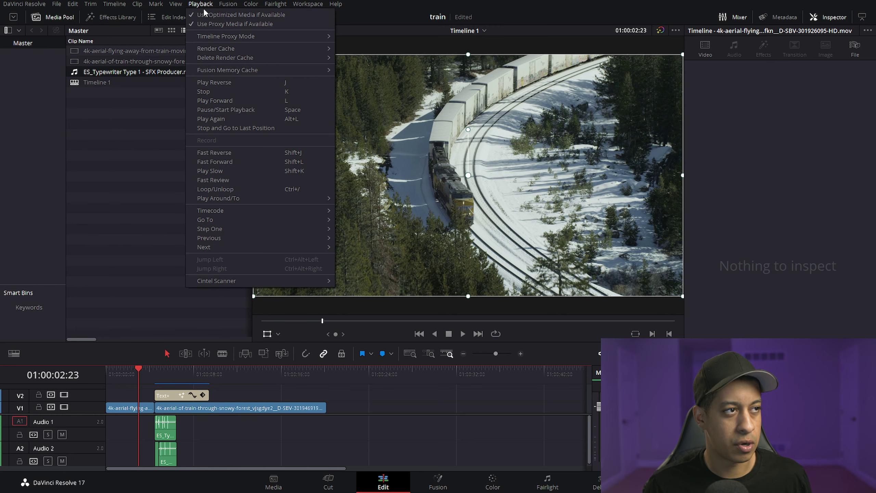
{"action": "mouse_move", "coordinate": [225, 49]}
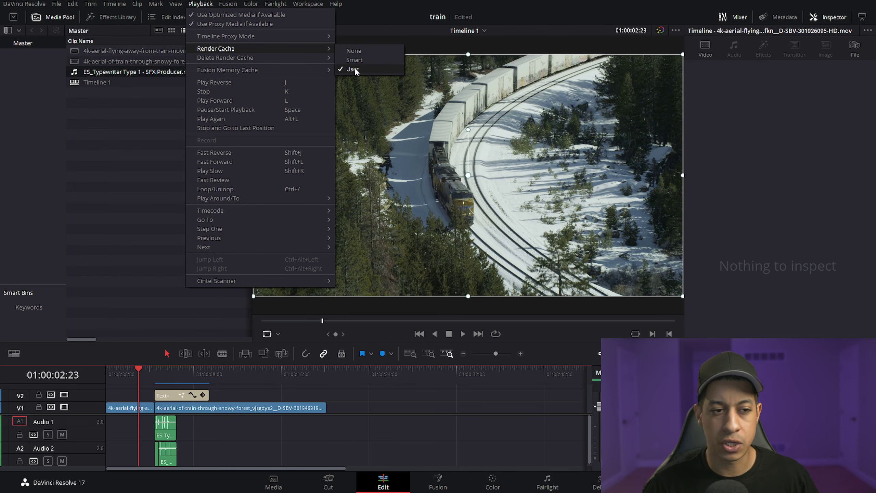
{"action": "key", "text": "shift+9"}
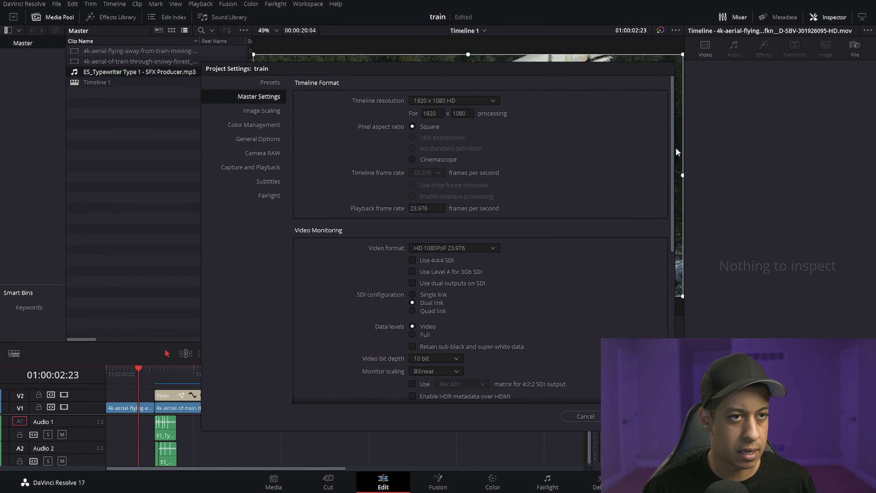
{"action": "left_click_drag", "start_coordinate": [670, 152], "coordinate": [645, 305]}
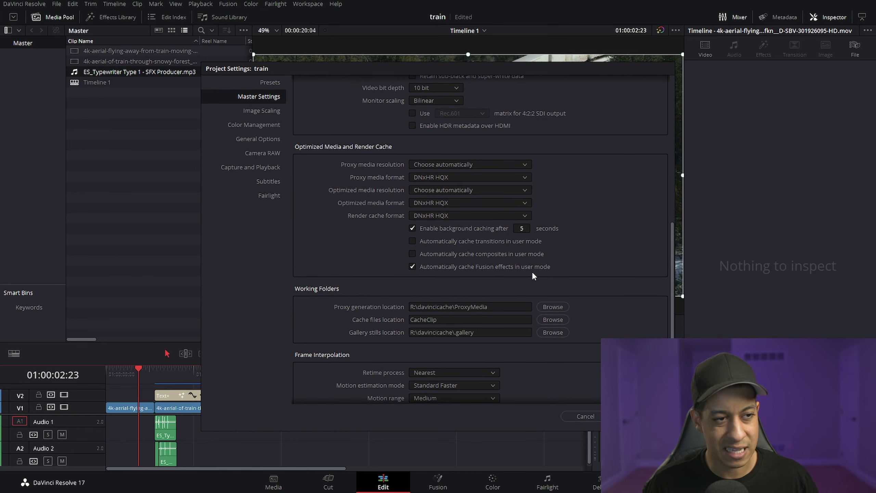
{"action": "left_click", "coordinate": [585, 415]}
Step: Set Playback render cache to Smart and move the playhead to just before the title
{"action": "left_click", "coordinate": [200, 4]}
{"action": "mouse_move", "coordinate": [249, 59]}
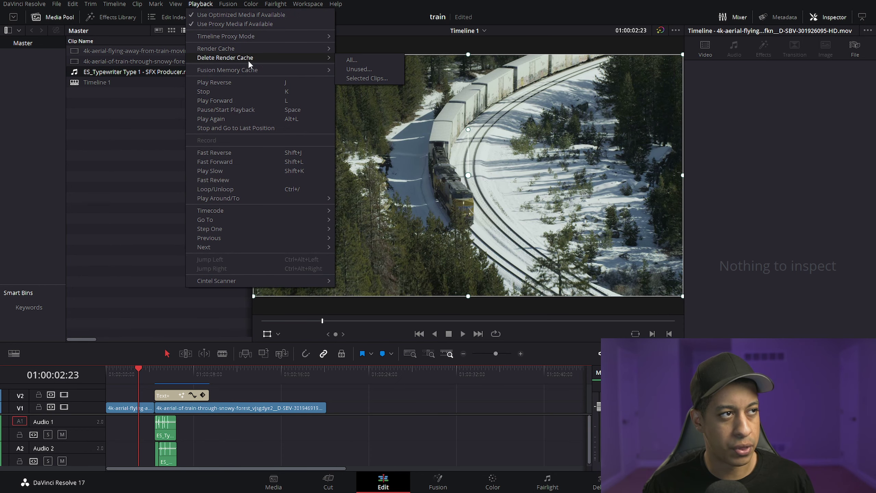
{"action": "mouse_move", "coordinate": [285, 50]}
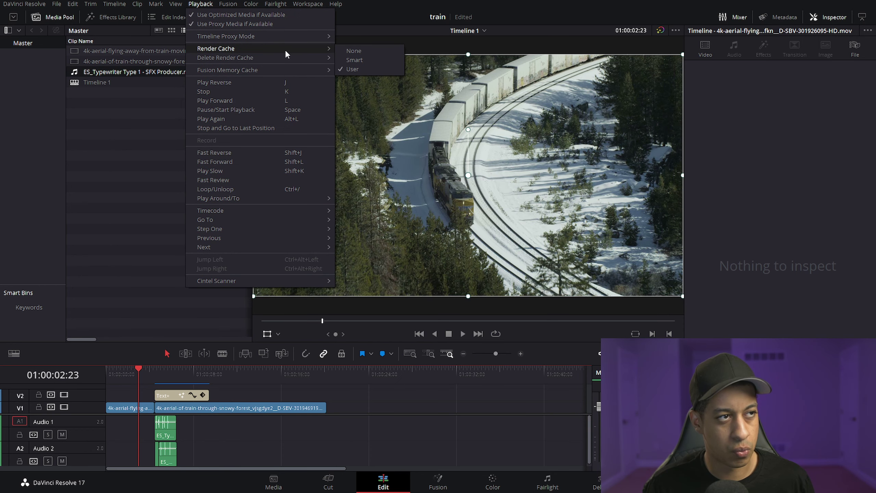
{"action": "left_click", "coordinate": [362, 64]}
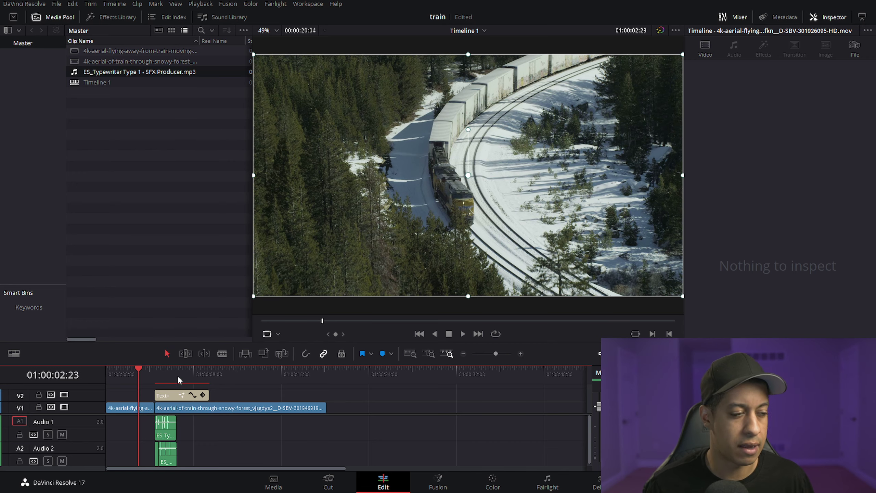
{"action": "left_click", "coordinate": [154, 369]}
{"action": "key", "text": "space"}
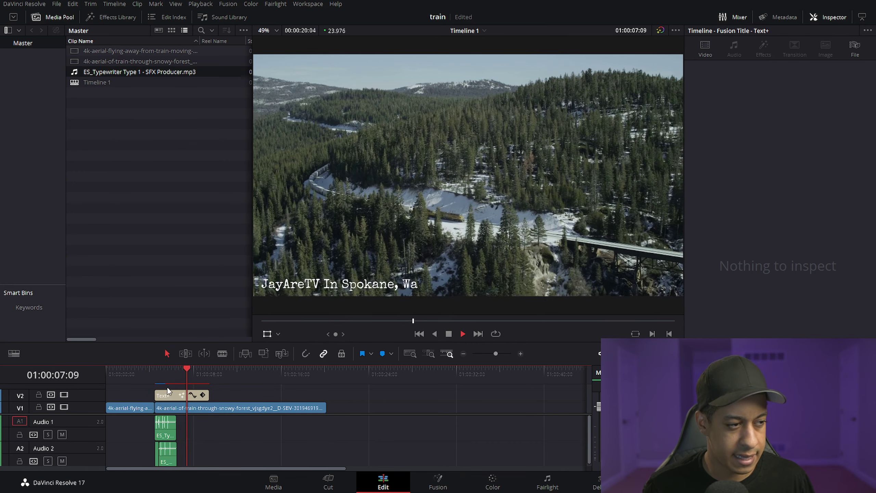
{"action": "left_click_drag", "start_coordinate": [200, 375], "coordinate": [152, 370]}
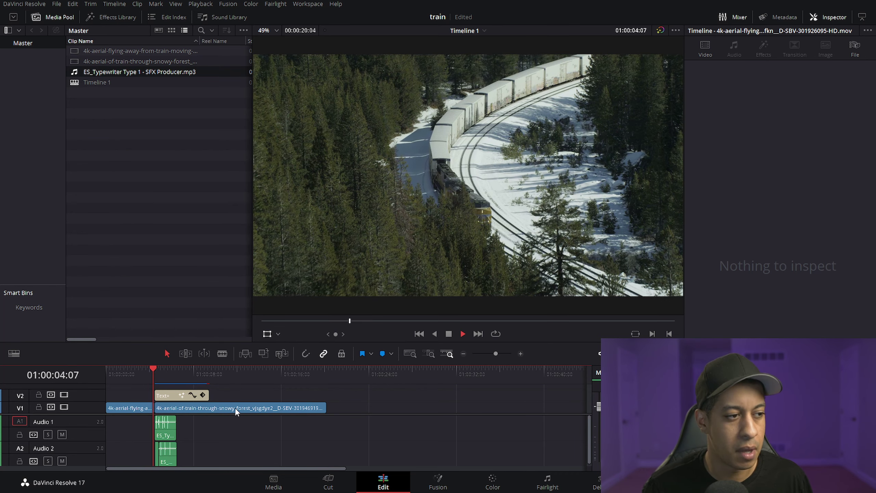
{"action": "key", "text": "space"}
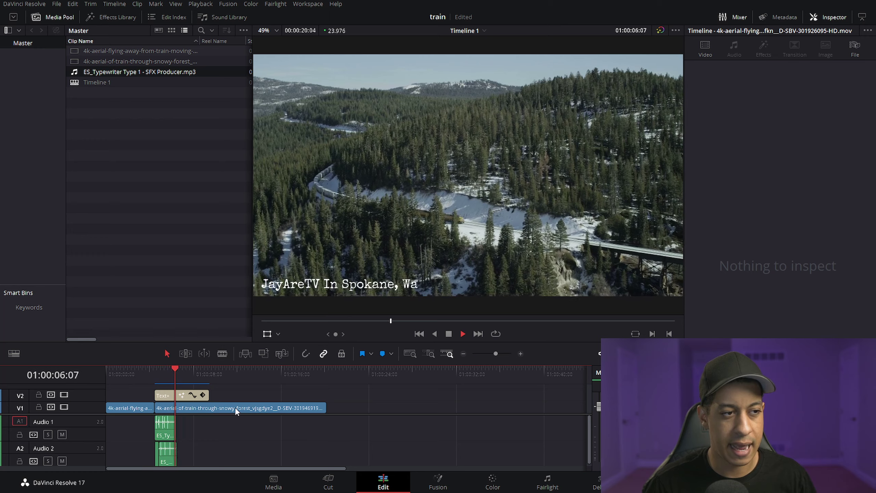